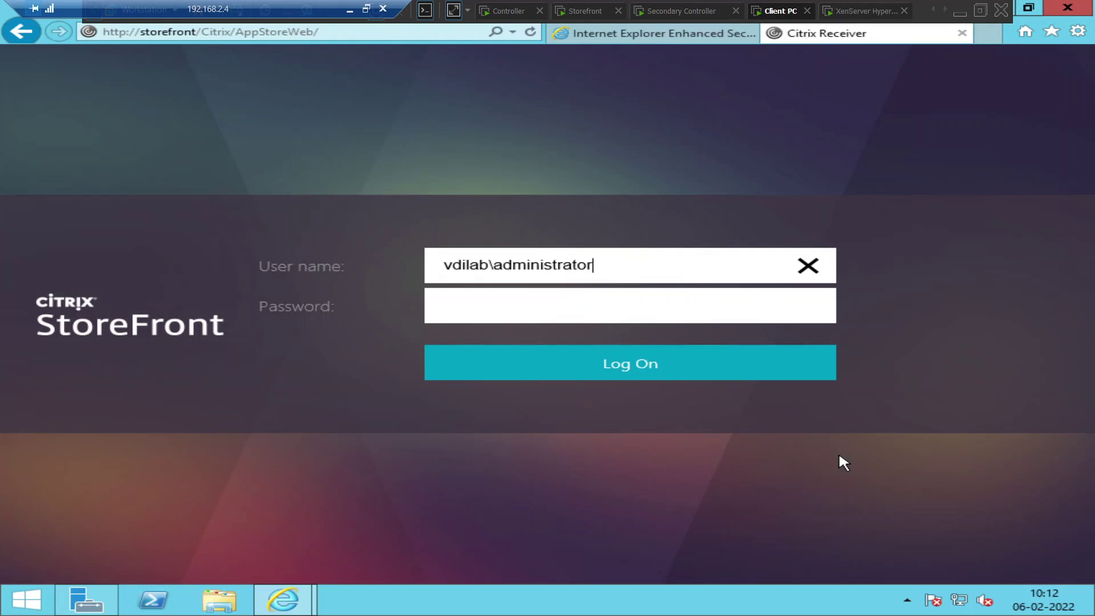
Log on to the StoreFront store with the domain administrator's user name and password
{"action": "key", "text": "Tab"}
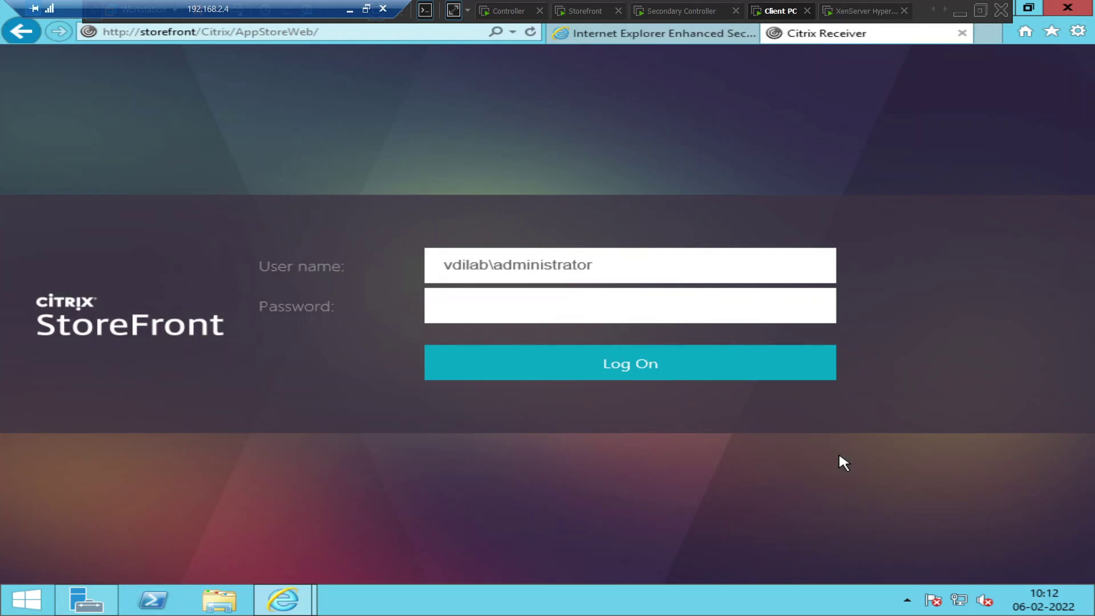
{"action": "type", "text": "••••••••••"}
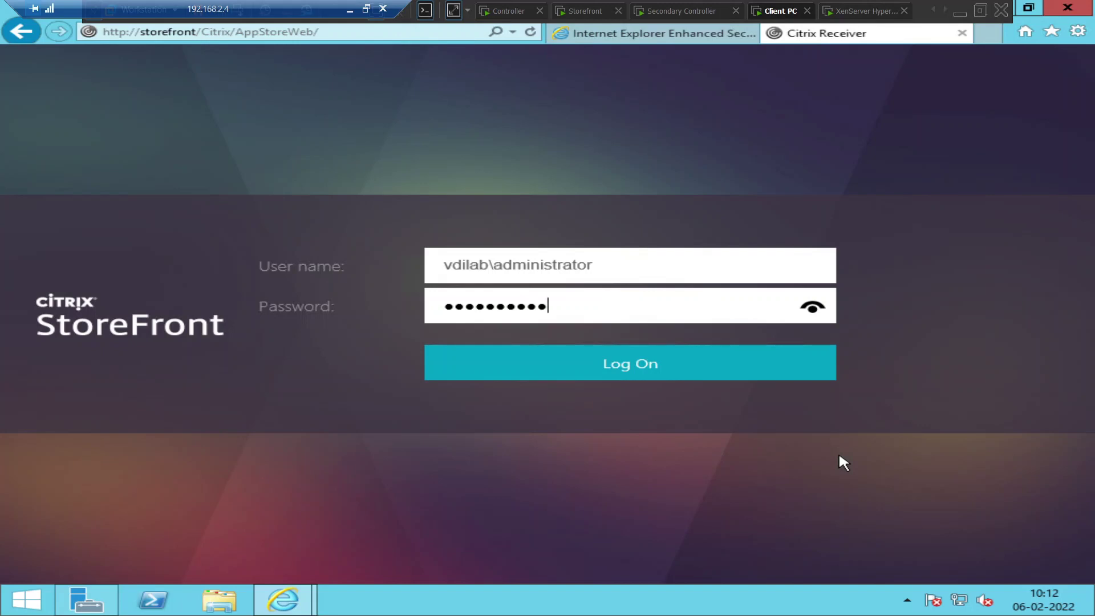
{"action": "type", "text": "••••"}
{"action": "left_click", "coordinate": [570, 373]}
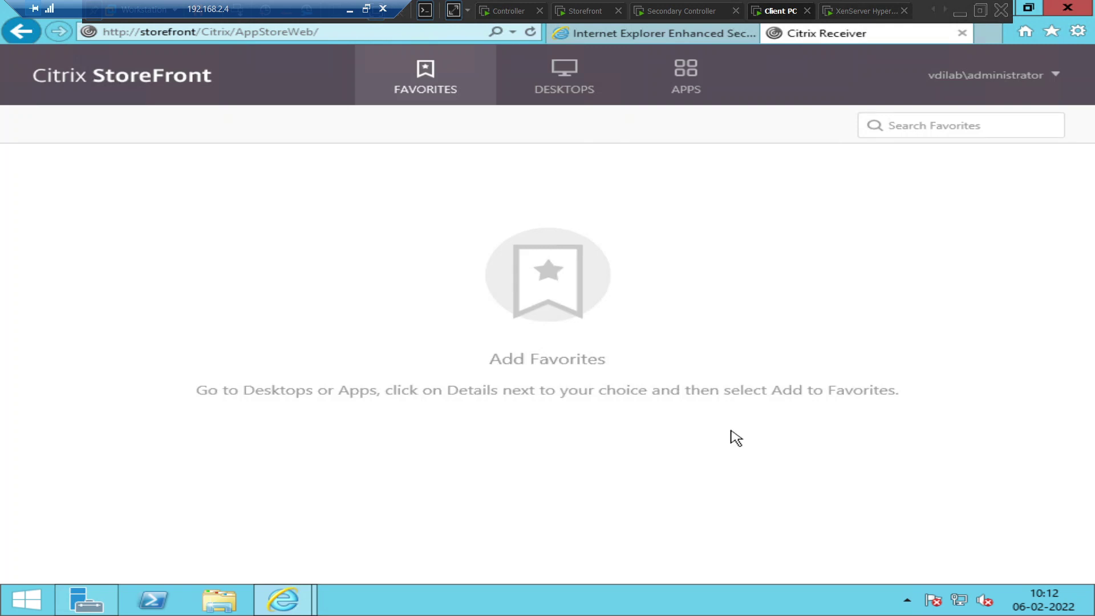
Open the Desktops list and launch Server OS Machine, which fails with 'Cannot start desktop'
{"action": "left_click", "coordinate": [564, 77]}
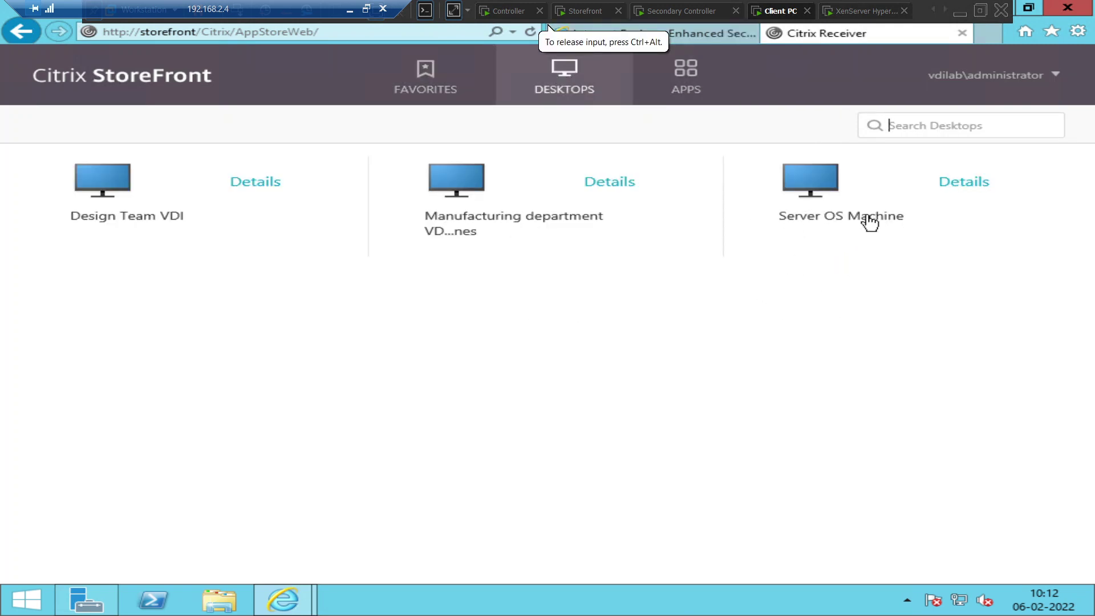
{"action": "left_click", "coordinate": [804, 194]}
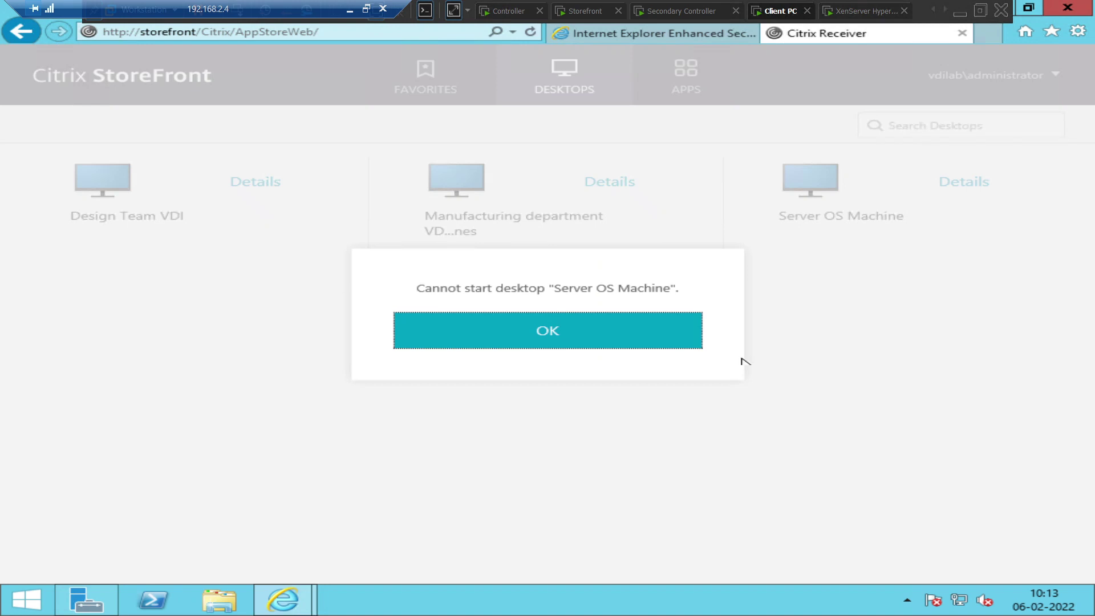
Dismiss the error, relaunch Server OS Machine, then bring up Citrix Studio on the Controller
{"action": "left_click", "coordinate": [590, 347]}
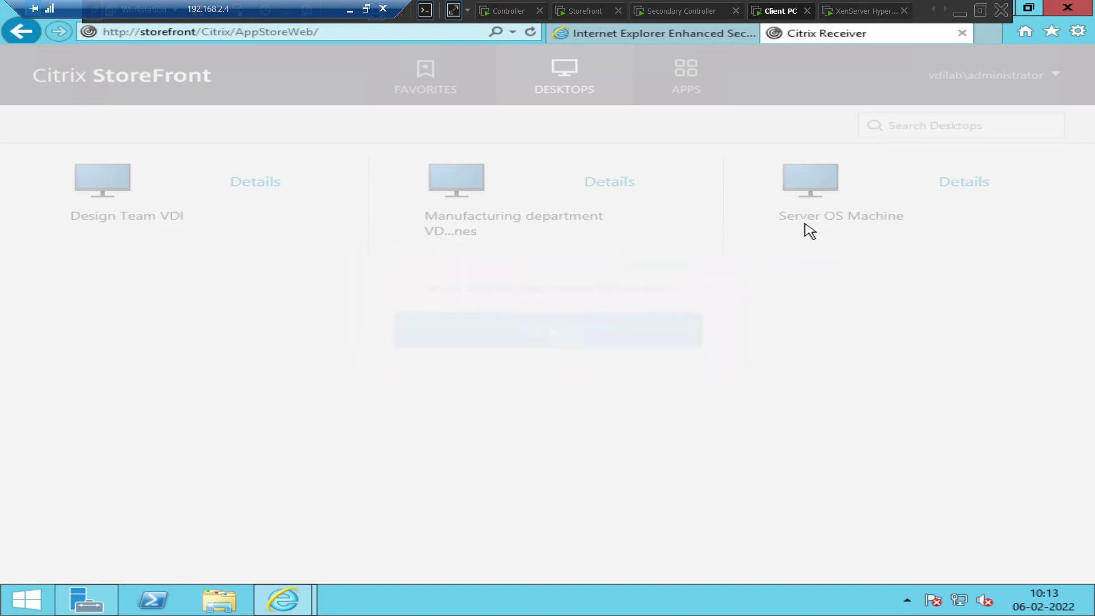
{"action": "left_click", "coordinate": [838, 187]}
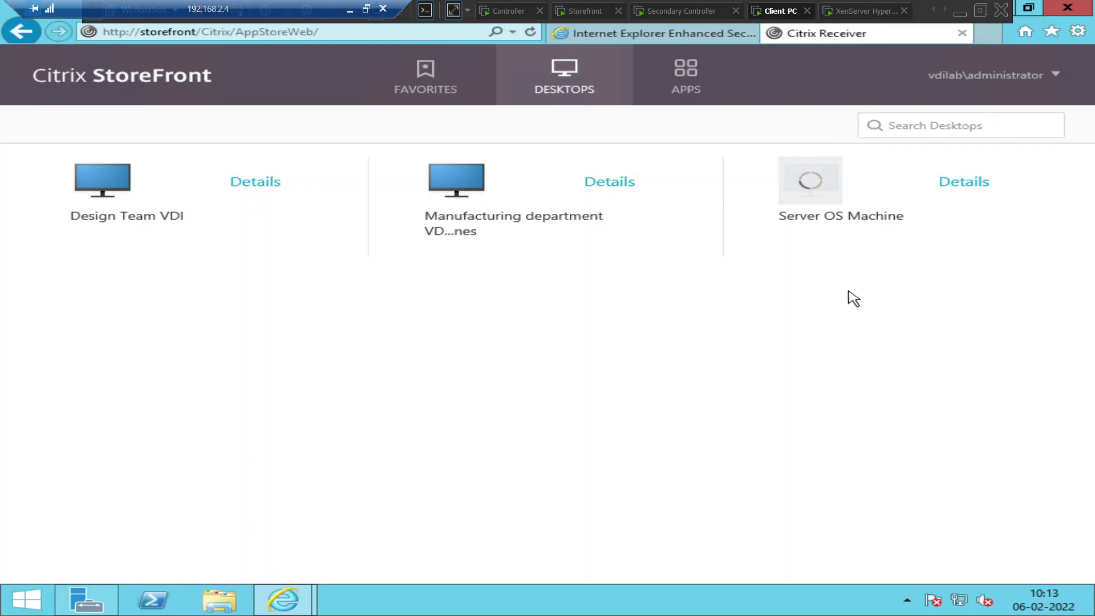
{"action": "left_click", "coordinate": [511, 12]}
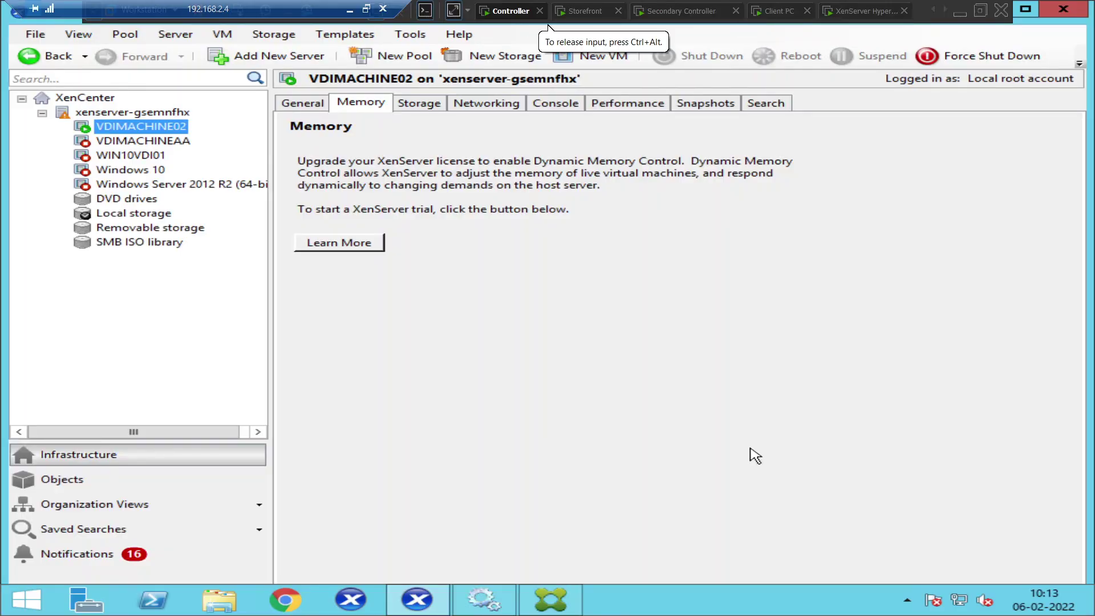
{"action": "mouse_move", "coordinate": [1065, 567]}
{"action": "left_click", "coordinate": [550, 599]}
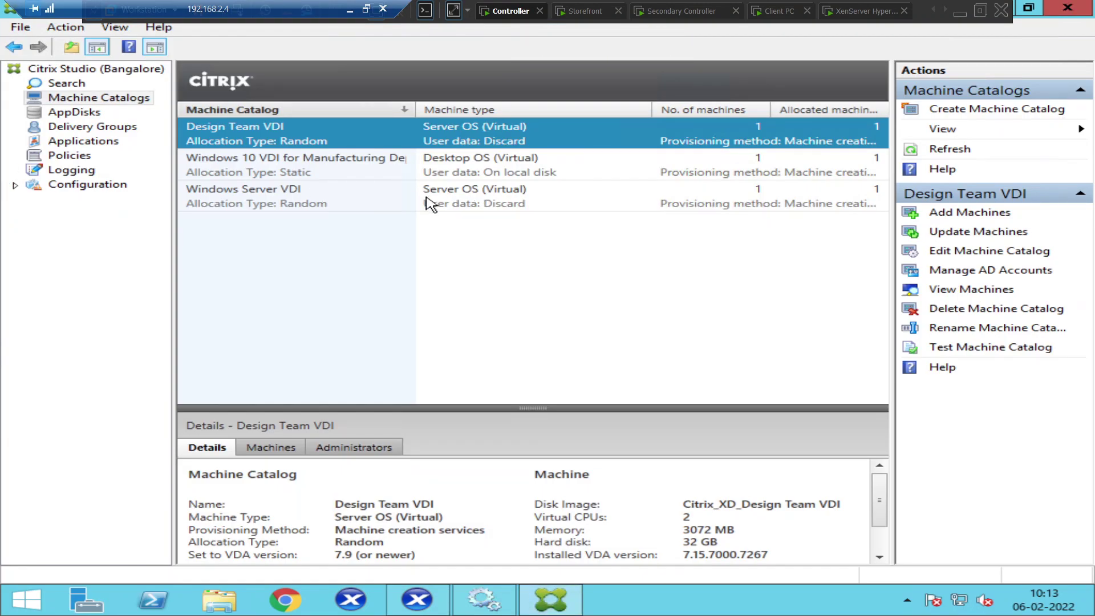
Show the Windows Server VDI machine search results with Registration State widened, revealing VDIMACHINE02 Unregistered
{"action": "key", "text": "Up"}
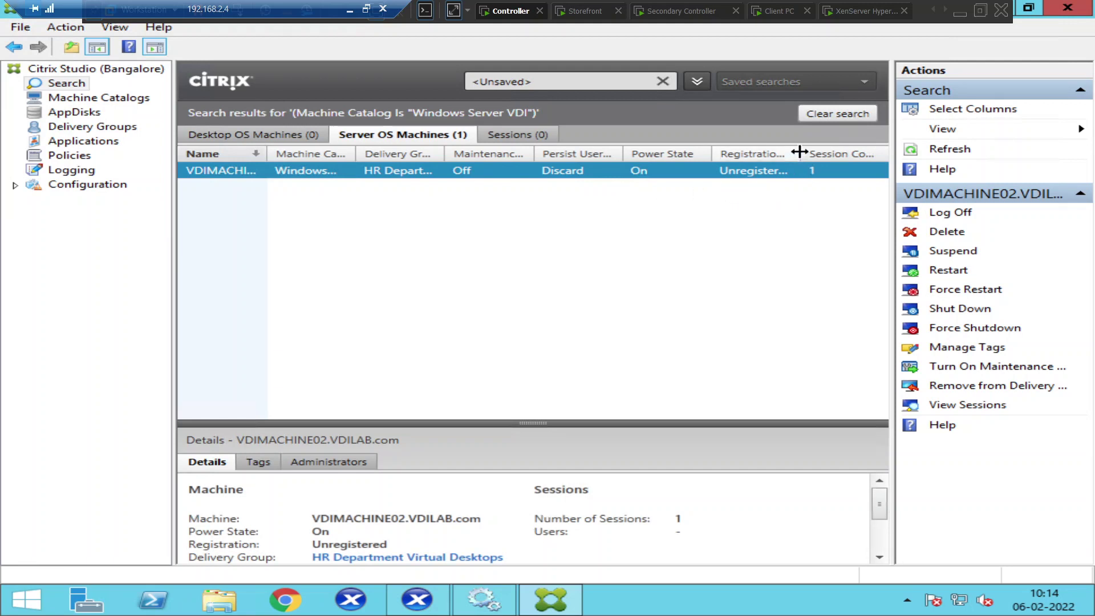
{"action": "left_click_drag", "start_coordinate": [800, 152], "coordinate": [855, 151]}
Check the launching desktop on the Client PC, then open the XenServer 7.5 configuration console
{"action": "left_click", "coordinate": [781, 11]}
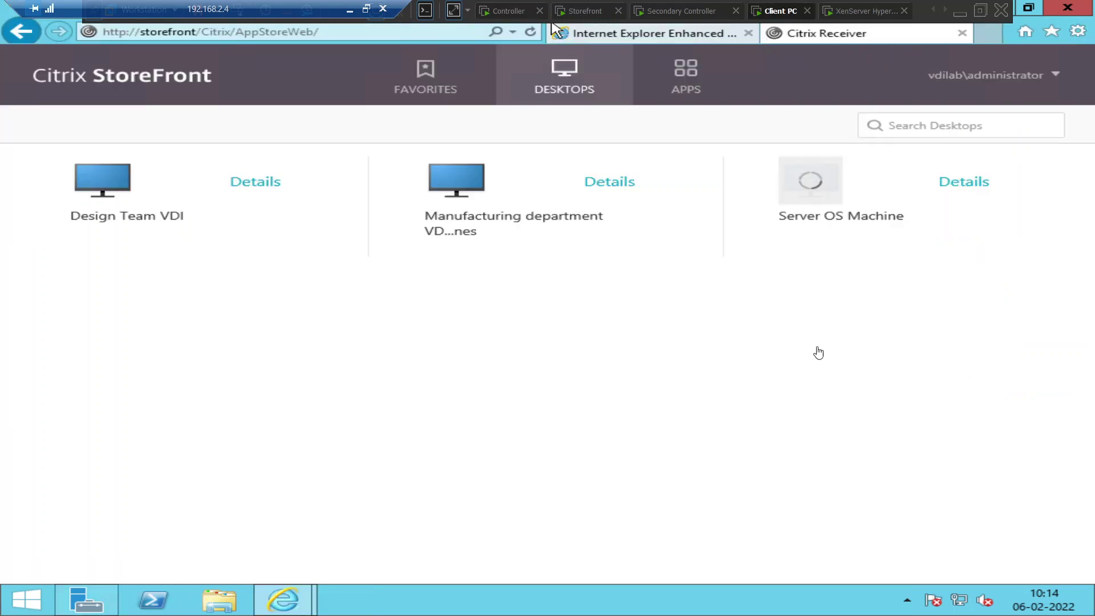
{"action": "left_click", "coordinate": [553, 27]}
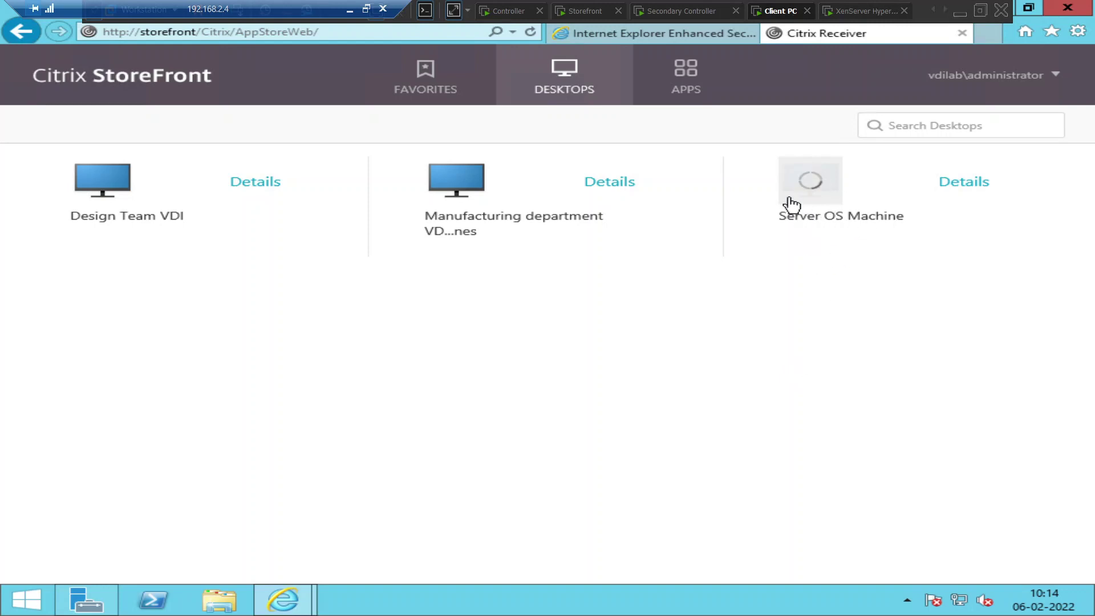
{"action": "left_click", "coordinate": [856, 16]}
{"action": "left_click", "coordinate": [647, 260]}
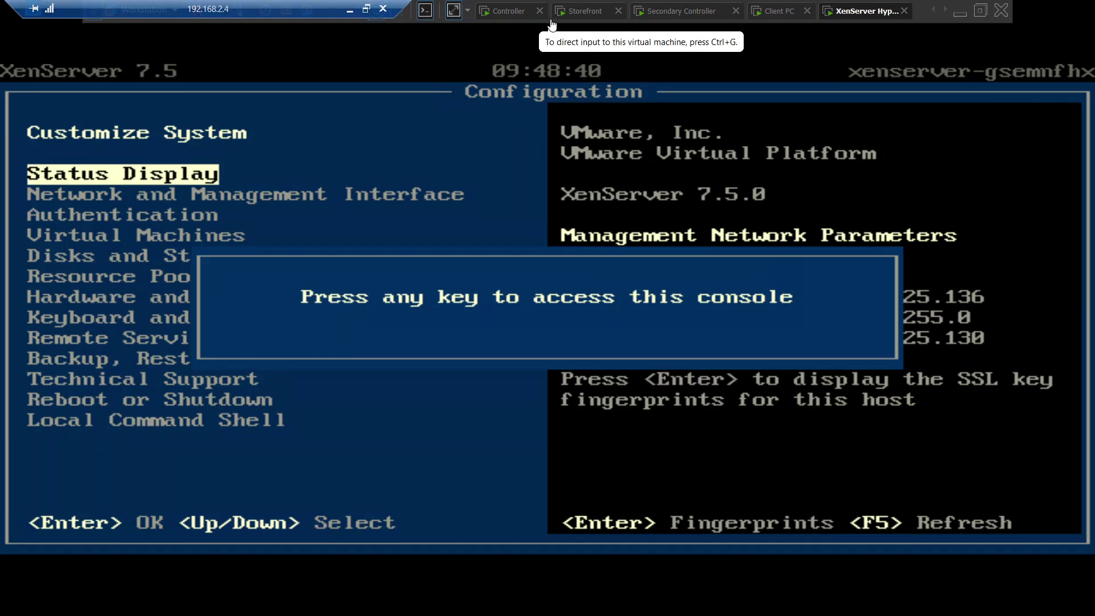
Refresh Citrix Studio's machine list to show VDIMACHINE02 powered Off, then bring up XenCenter
{"action": "left_click", "coordinate": [505, 11]}
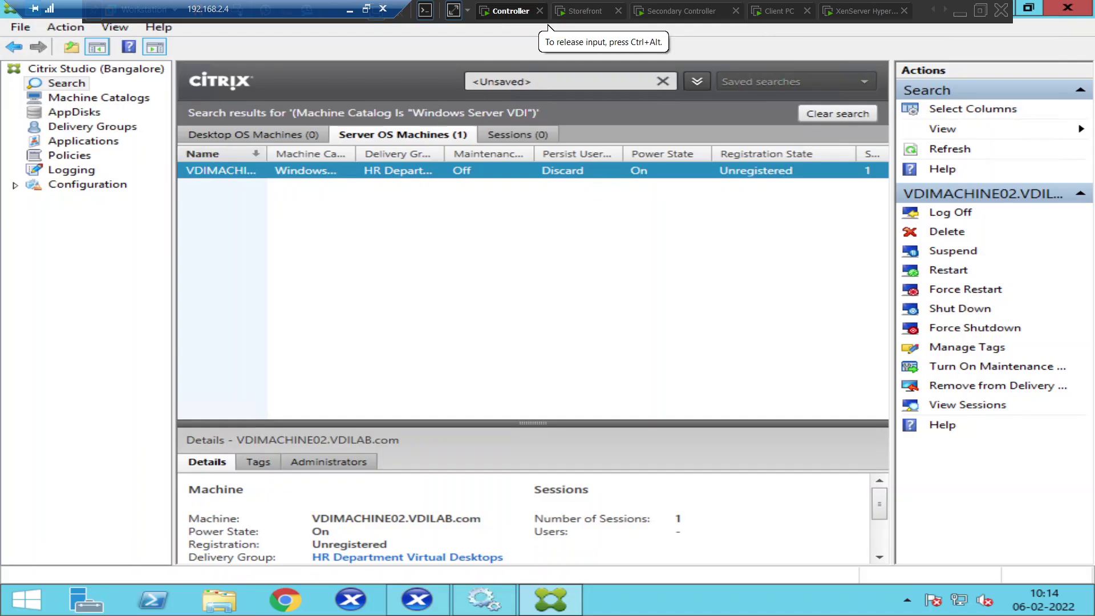
{"action": "left_click", "coordinate": [418, 602]}
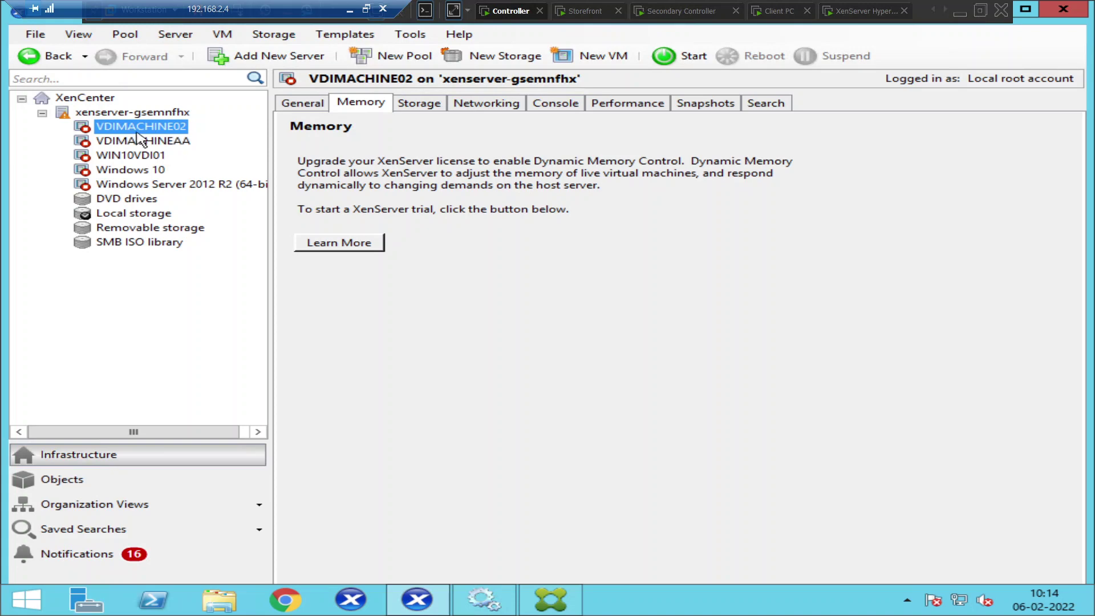
{"action": "left_click", "coordinate": [551, 607]}
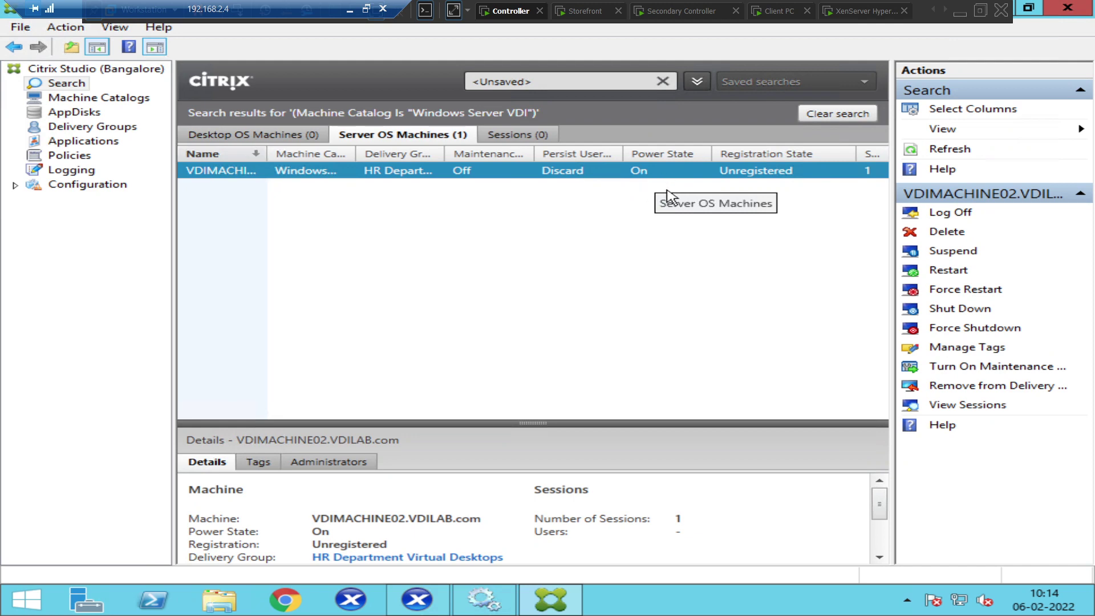
{"action": "left_click", "coordinate": [409, 610]}
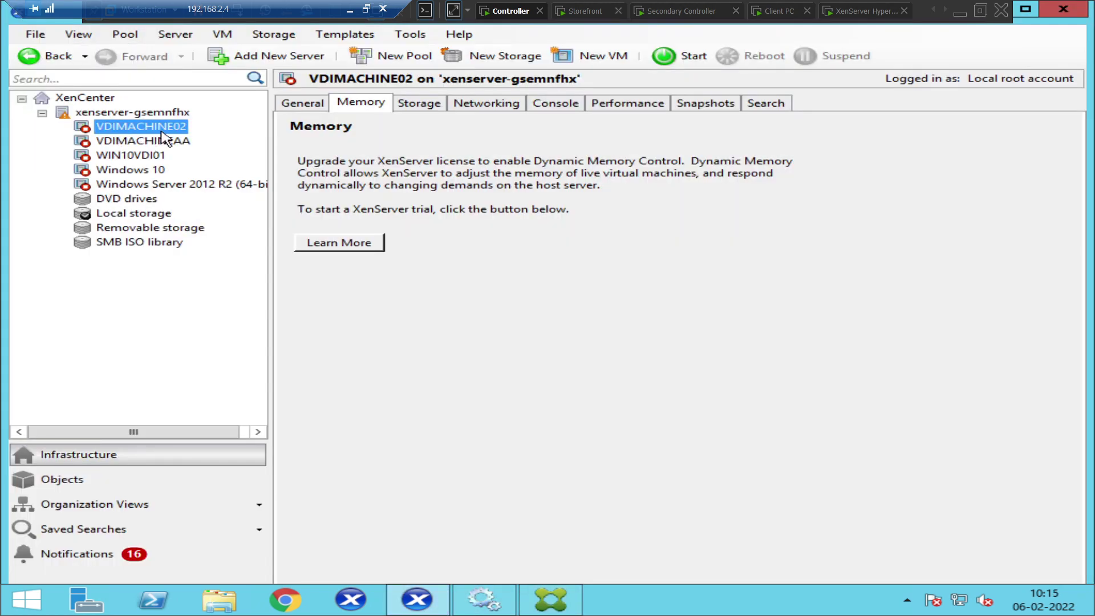
{"action": "left_click", "coordinate": [551, 599]}
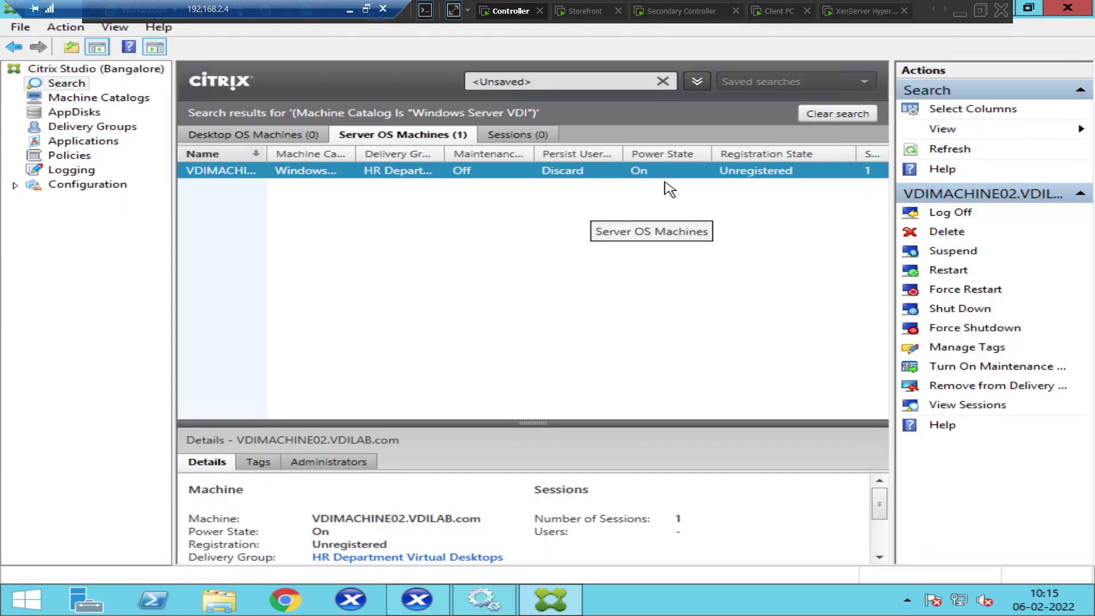
{"action": "left_click", "coordinate": [948, 149]}
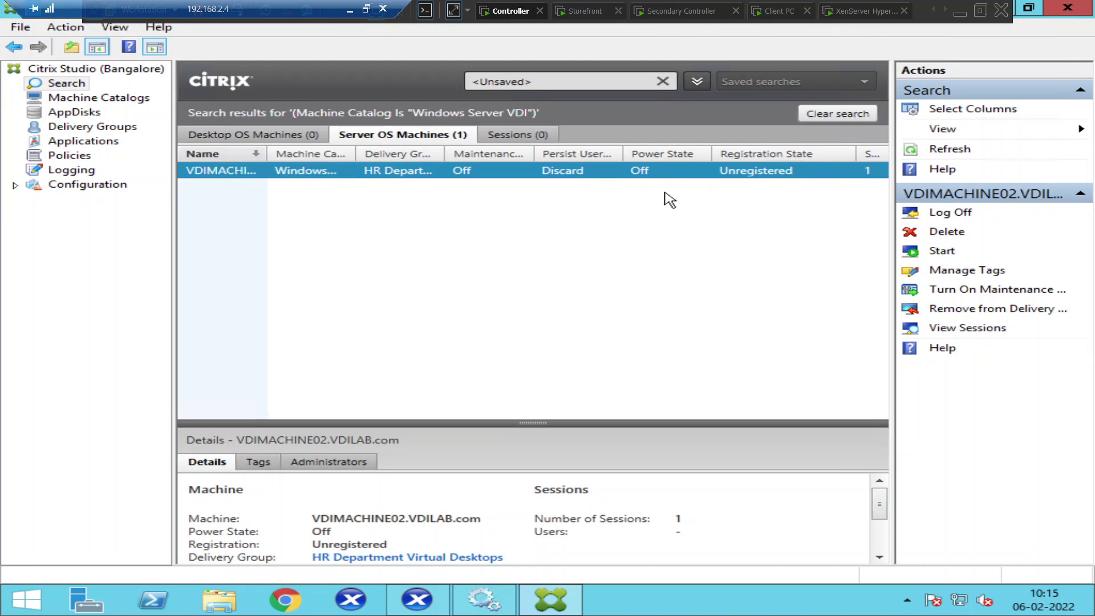
{"action": "left_click", "coordinate": [426, 603]}
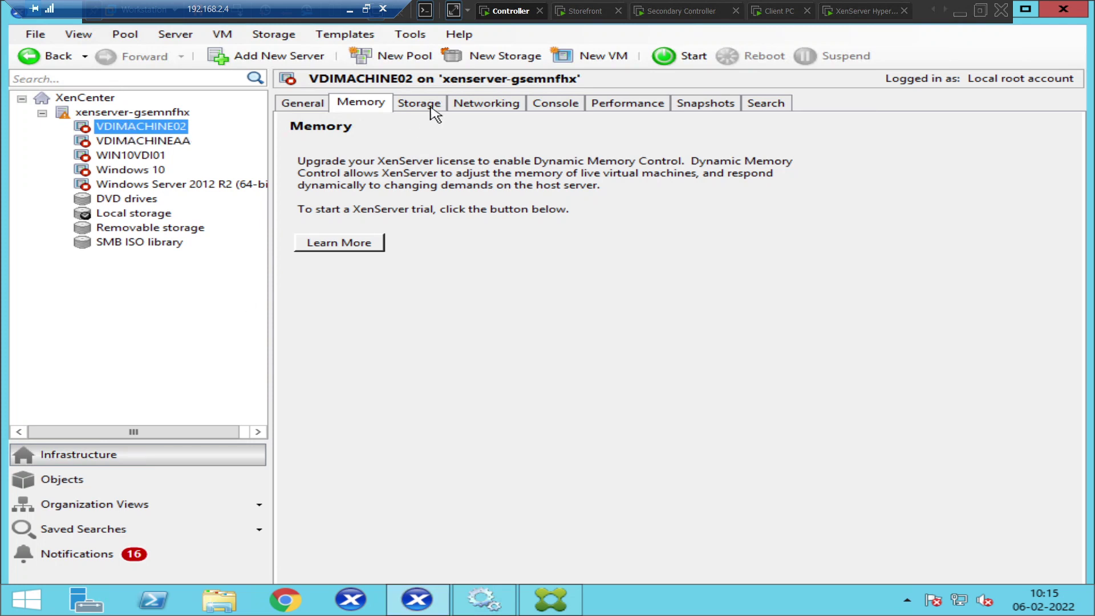
Start VDIMACHINE02 from the XenCenter toolbar and return to Citrix Studio
{"action": "left_click", "coordinate": [666, 56]}
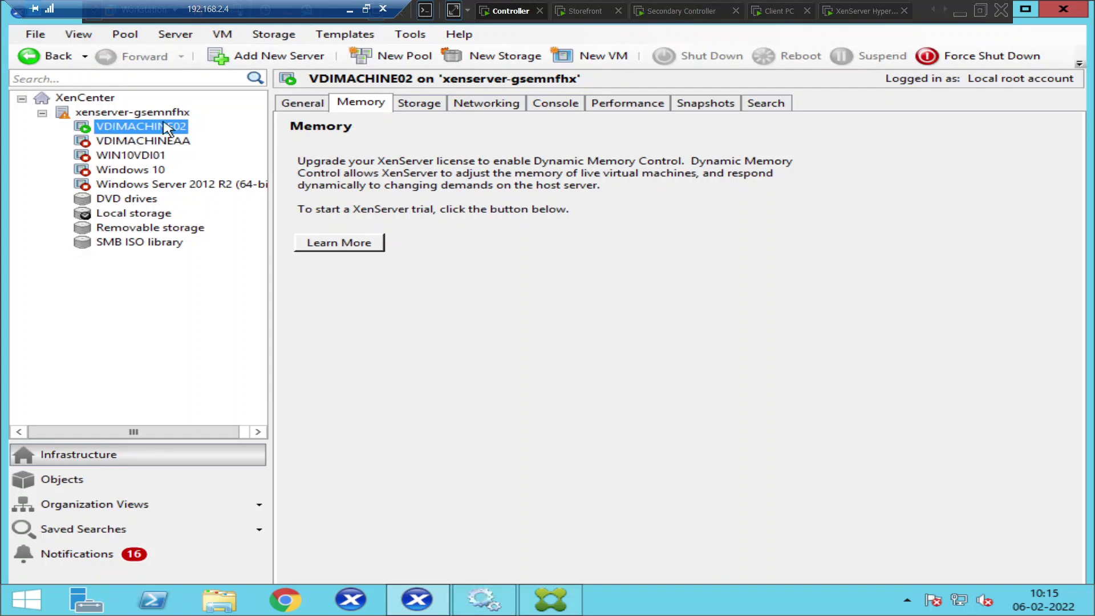
{"action": "left_click", "coordinate": [562, 605]}
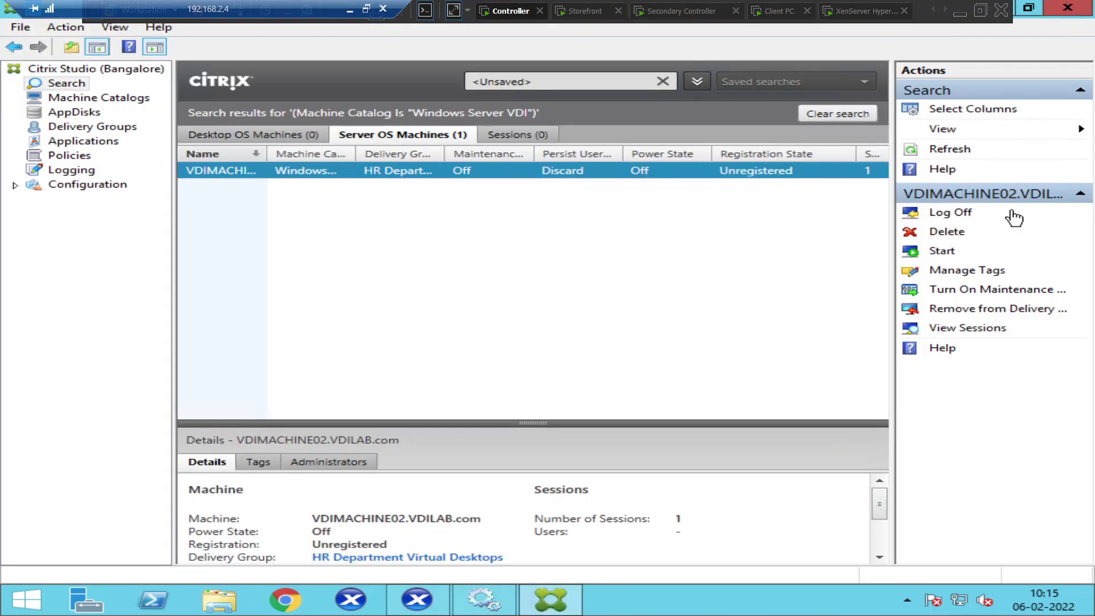
Refresh Citrix Studio to see VDIMACHINE02 On but Unregistered, then return to XenCenter
{"action": "left_click", "coordinate": [949, 149]}
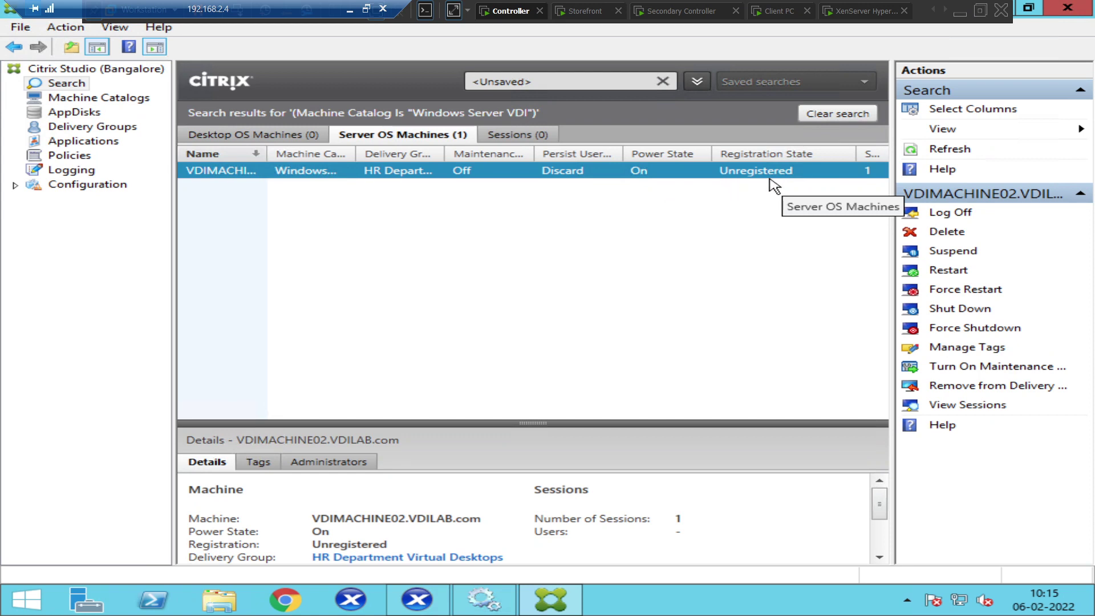
{"action": "left_click", "coordinate": [422, 602]}
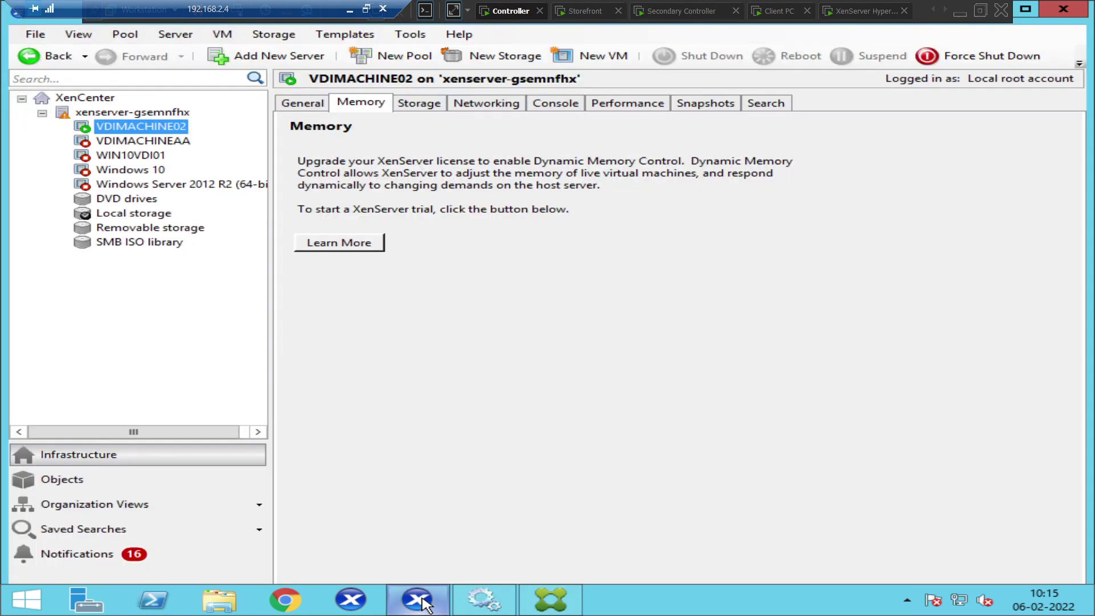
View VDIMACHINE02's console reporting no bootable device, then switch to Citrix Studio
{"action": "left_click", "coordinate": [561, 109]}
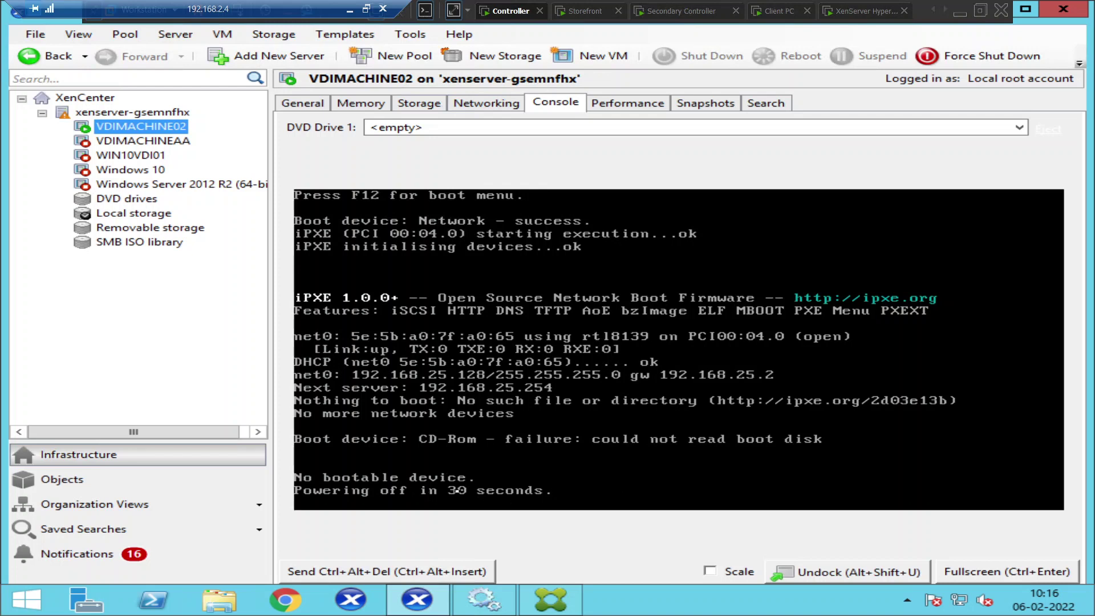
{"action": "left_click", "coordinate": [550, 599]}
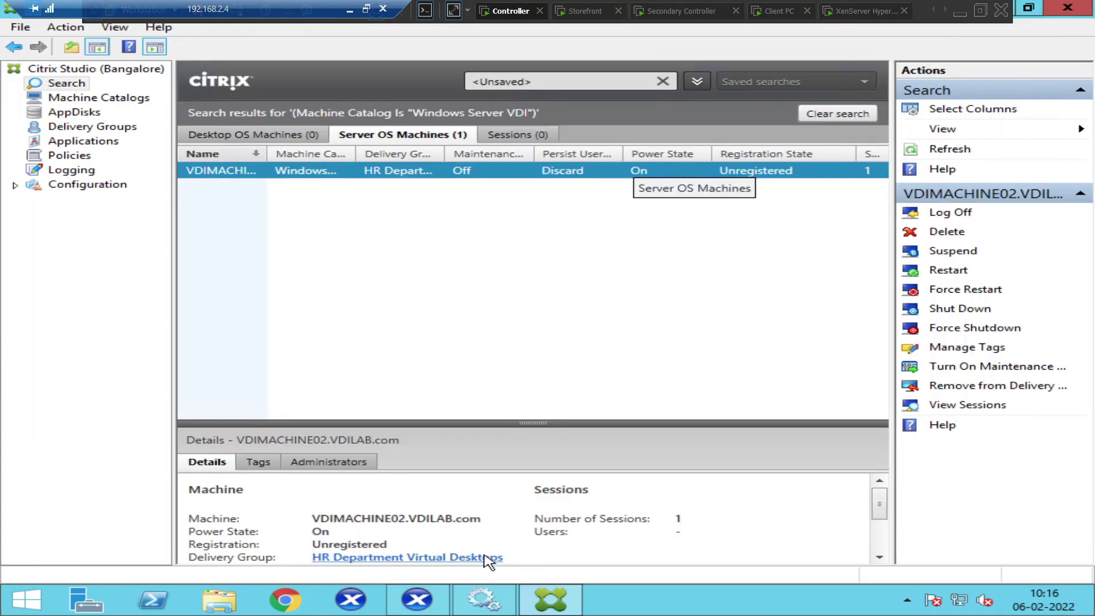
Go back to XenCenter after confirming VDIMACHINE02 is still Unregistered in Citrix Studio
{"action": "left_click", "coordinate": [422, 601]}
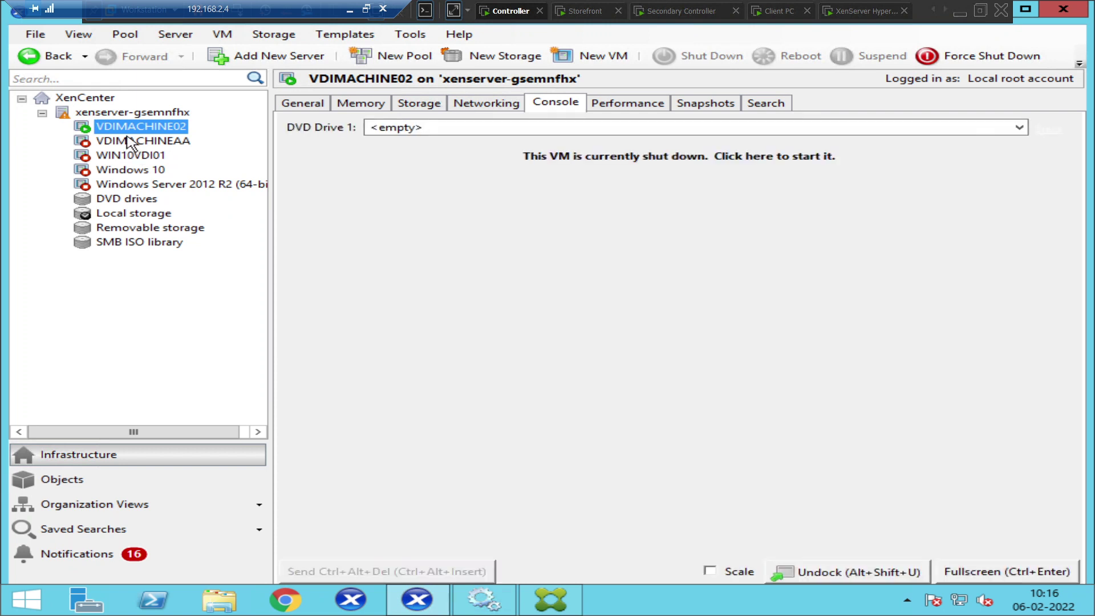
Power on VDIMACHINEAA, then go back to VDIMACHINE02, now shut down after its failed boot
{"action": "left_click", "coordinate": [131, 141]}
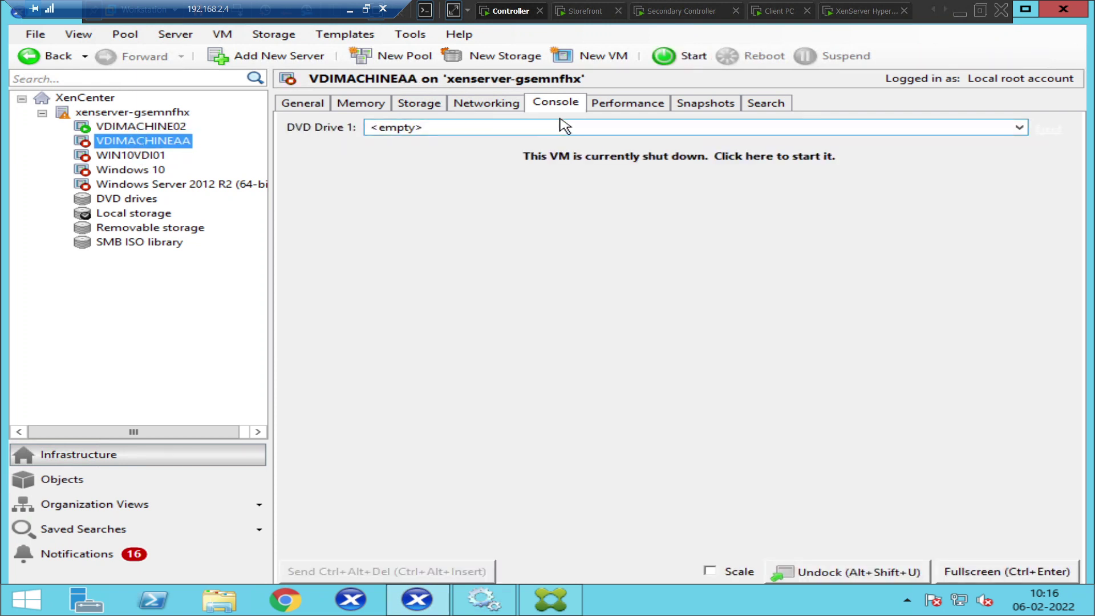
{"action": "left_click", "coordinate": [689, 70]}
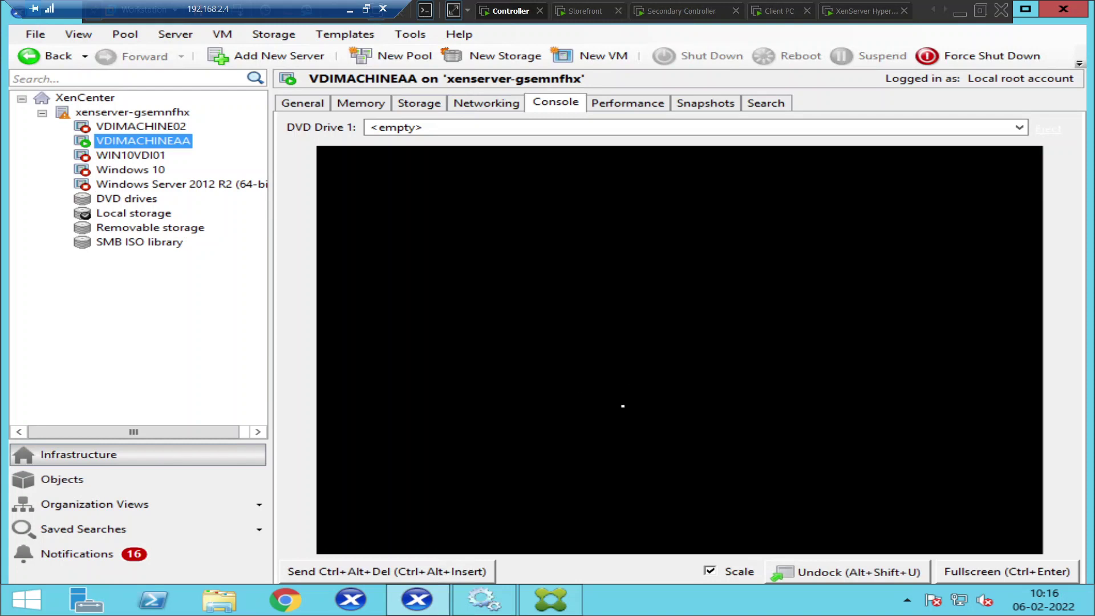
{"action": "left_click", "coordinate": [117, 127]}
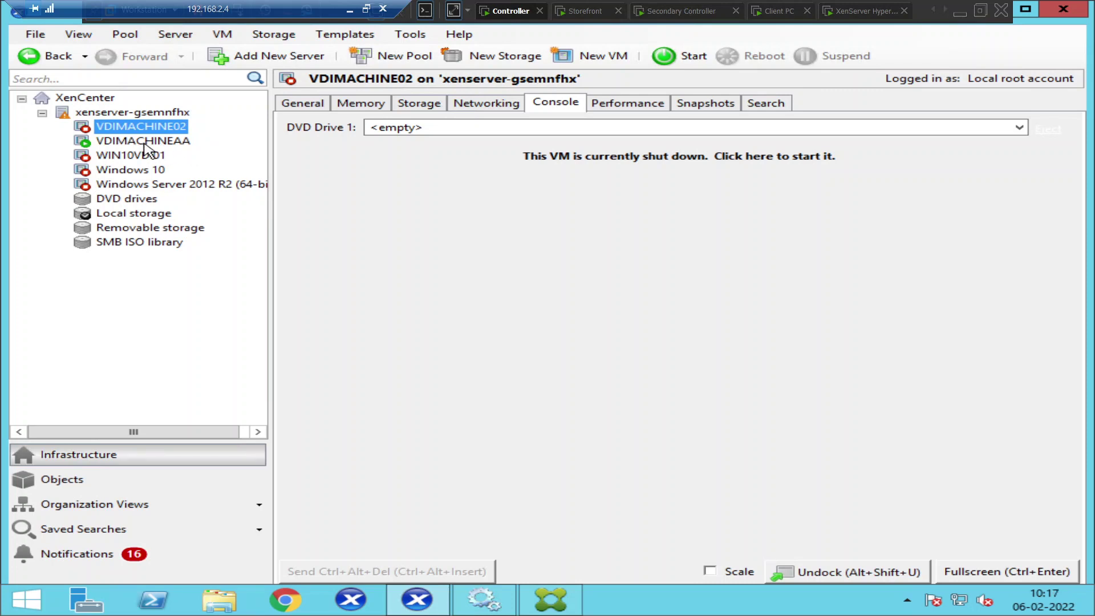
Restart VDIMACHINE02, check its network interfaces, and watch VDIMACHINEAA booting into Windows
{"action": "left_click", "coordinate": [144, 143]}
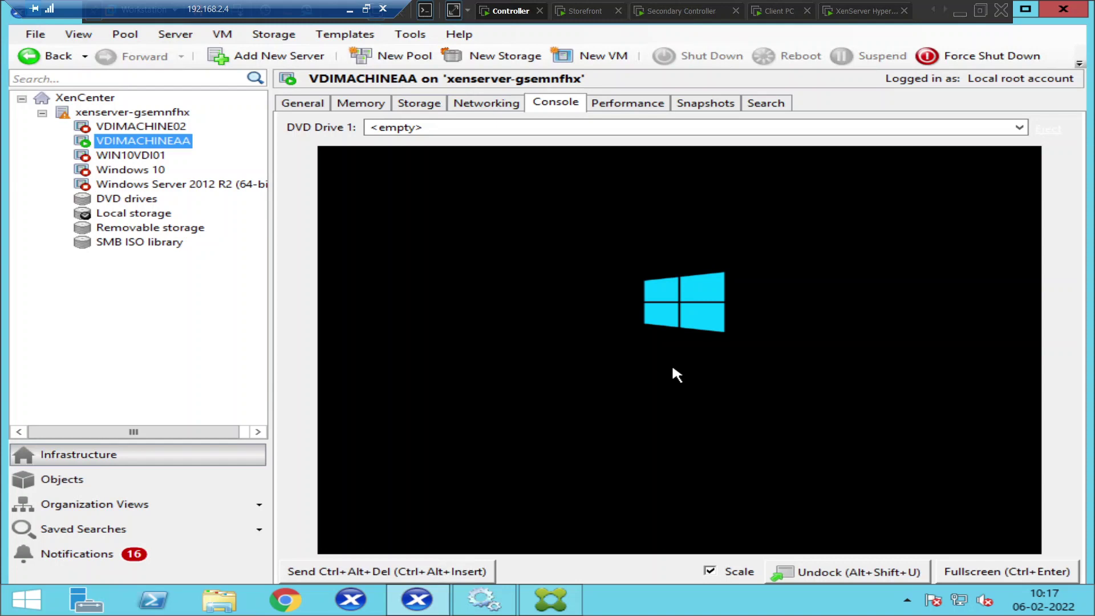
{"action": "left_click", "coordinate": [121, 128]}
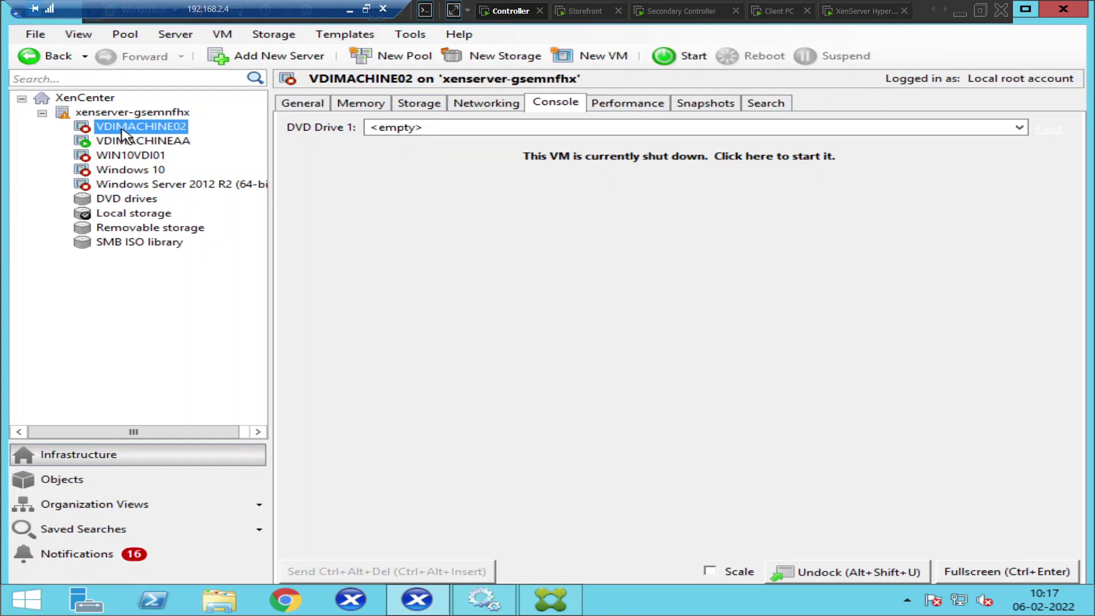
{"action": "left_click", "coordinate": [693, 57]}
{"action": "left_click", "coordinate": [501, 109]}
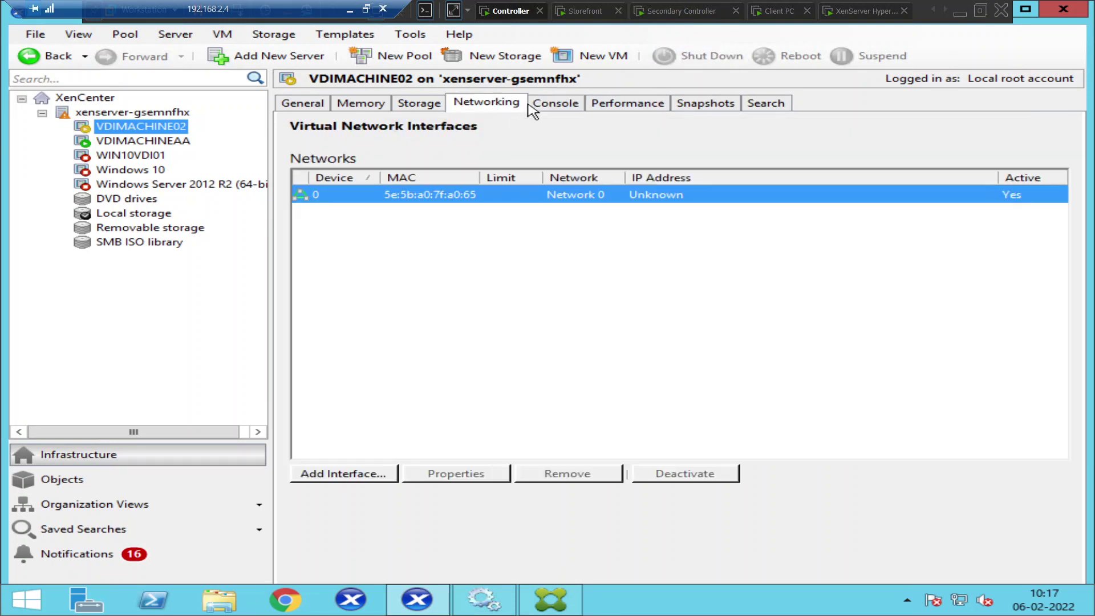
{"action": "left_click", "coordinate": [549, 109]}
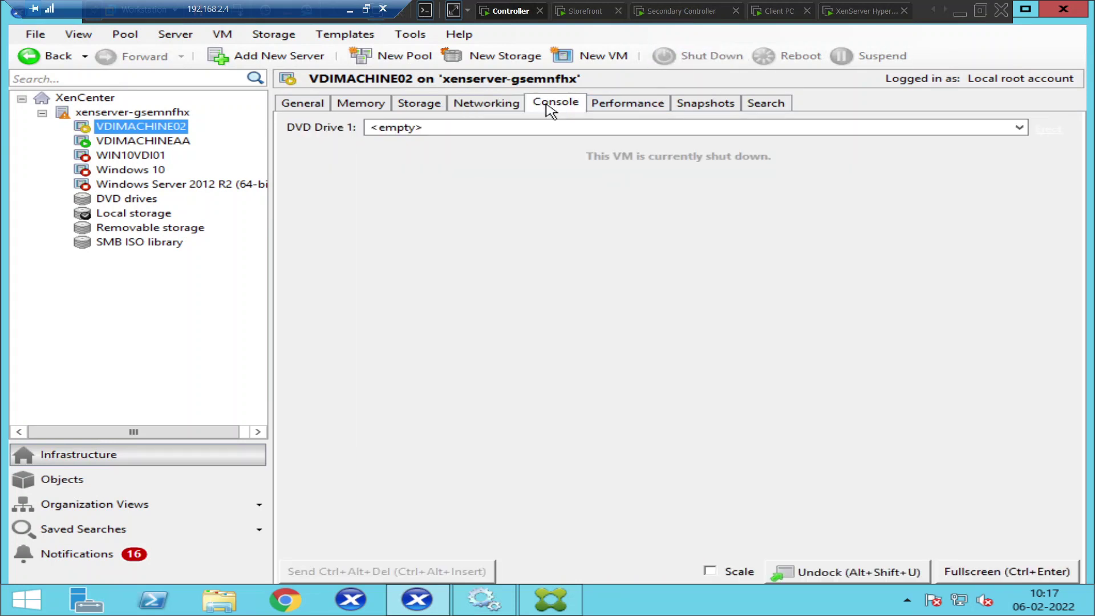
{"action": "left_click", "coordinate": [177, 141]}
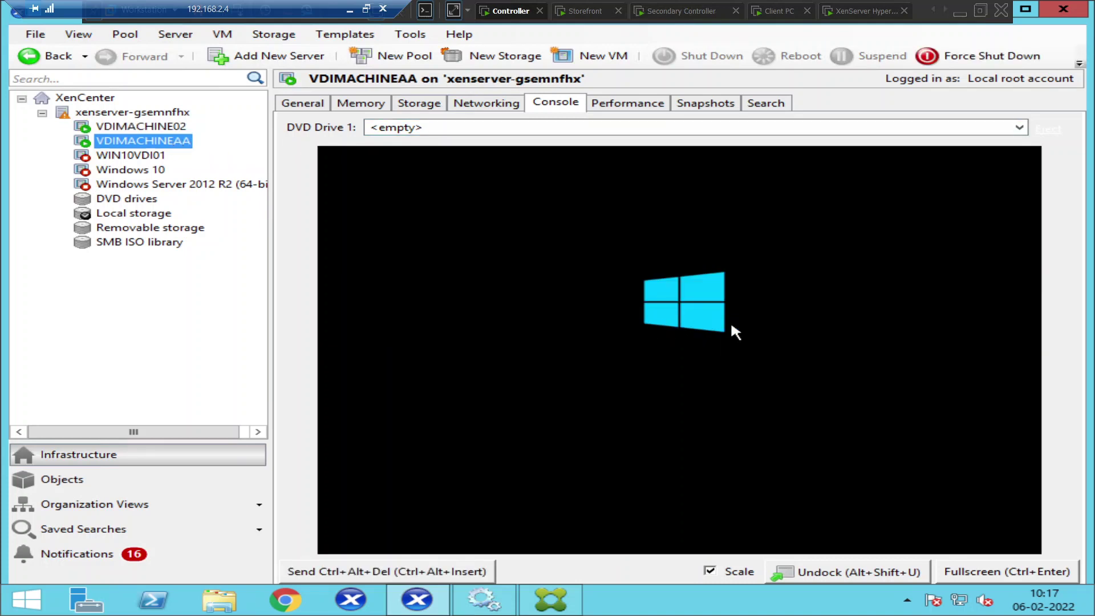
Watch VDIMACHINE02's console fail its network boot and power off, checking VDIMACHINEAA in between
{"action": "left_click", "coordinate": [137, 130]}
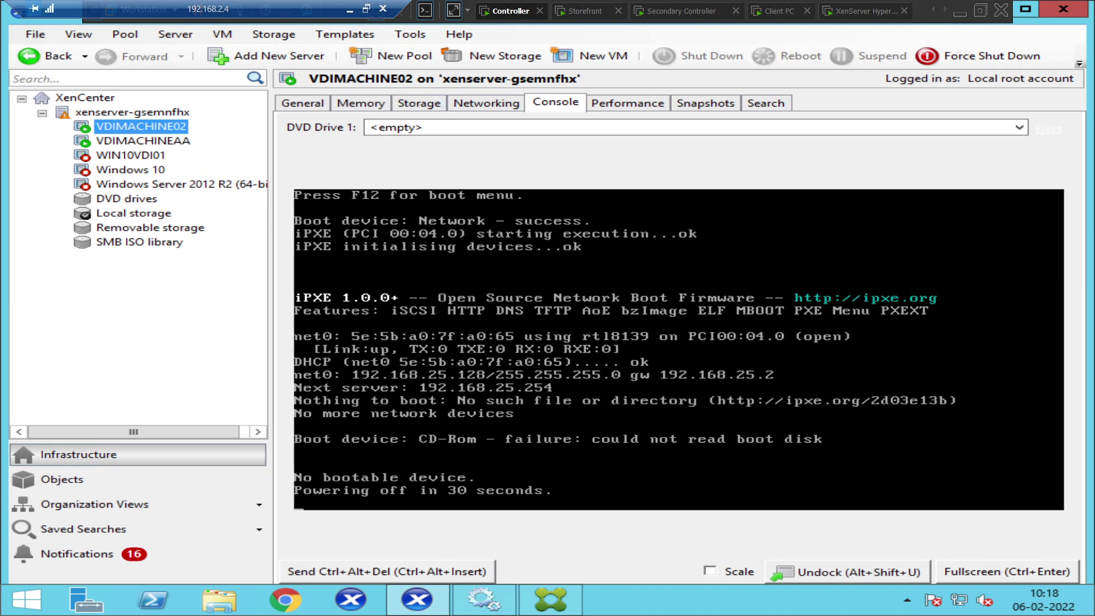
{"action": "left_click", "coordinate": [135, 143]}
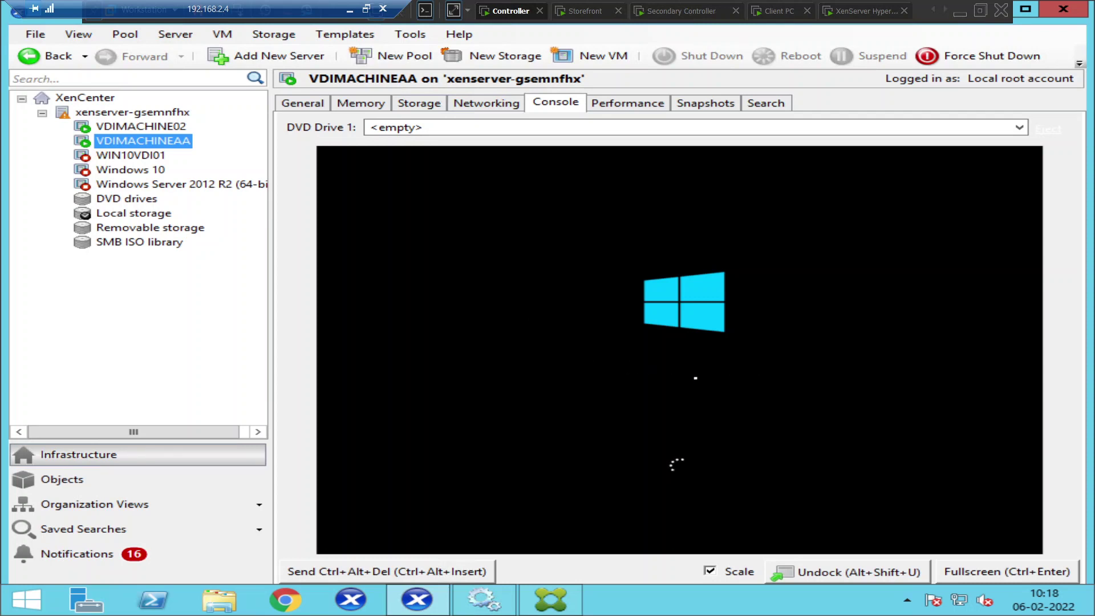
{"action": "left_click", "coordinate": [140, 128]}
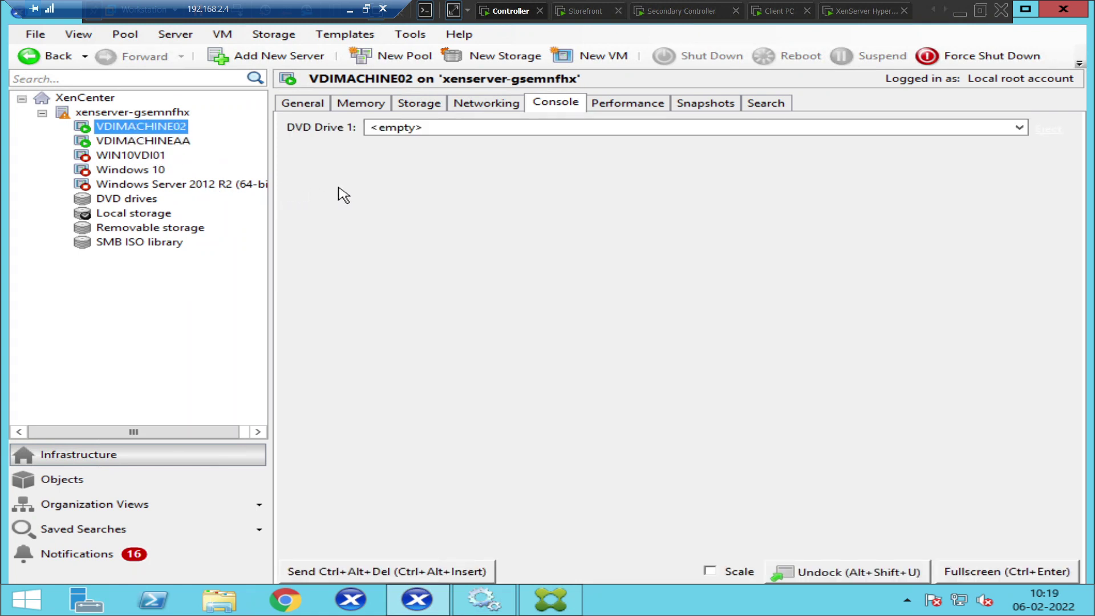
Check the Networking tabs of VDIMACHINE02 and VDIMACHINEAA, then bring up VDIMACHINEAA's context menu
{"action": "left_click", "coordinate": [497, 106]}
{"action": "left_click", "coordinate": [566, 108]}
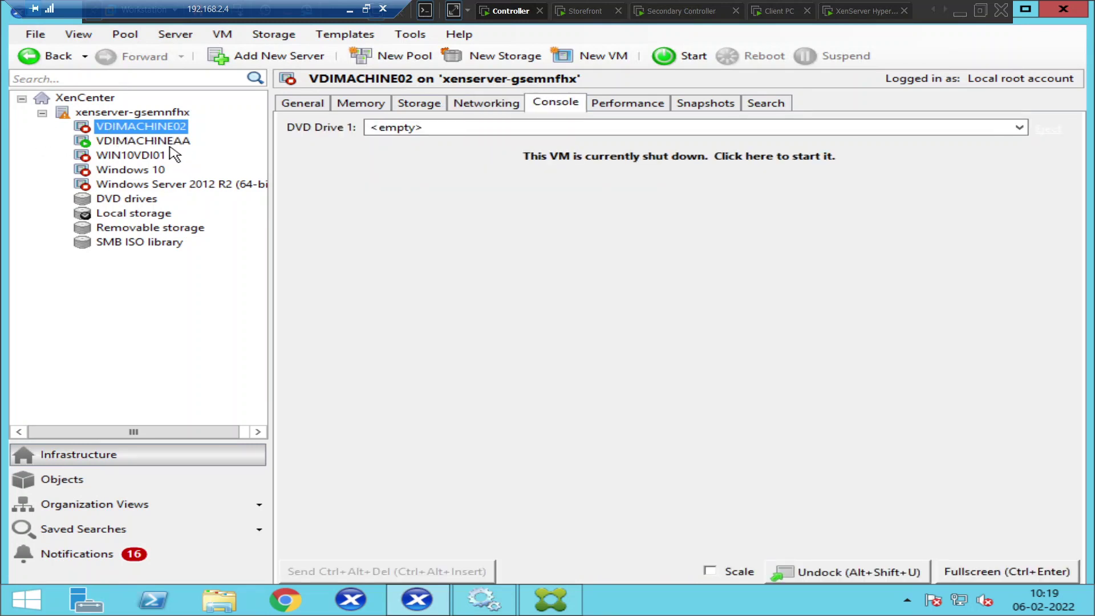
{"action": "left_click", "coordinate": [153, 143]}
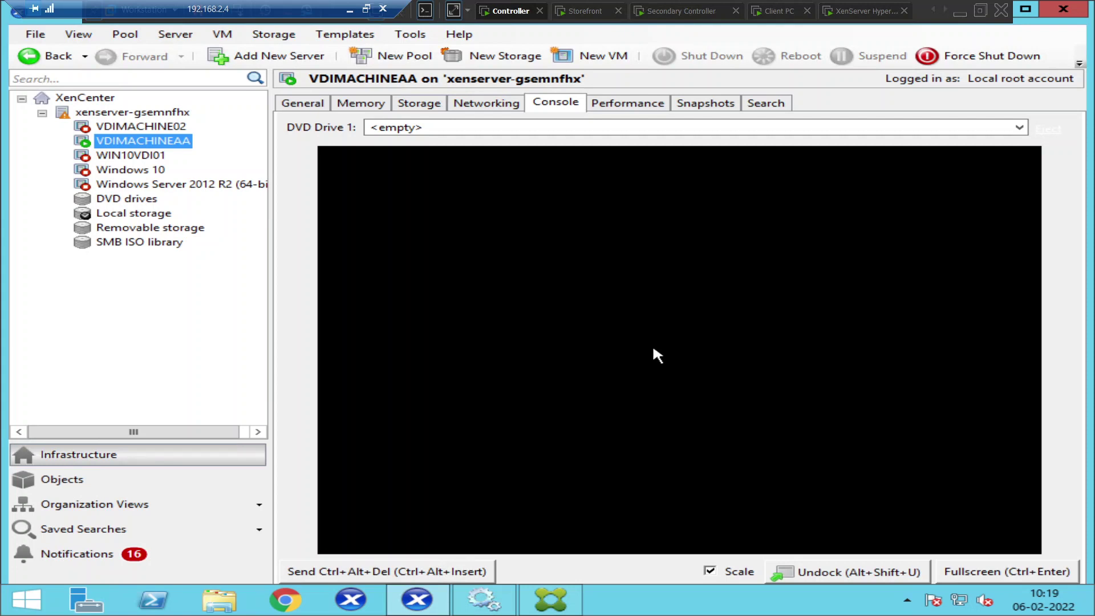
{"action": "left_click", "coordinate": [487, 104]}
{"action": "left_click", "coordinate": [558, 104]}
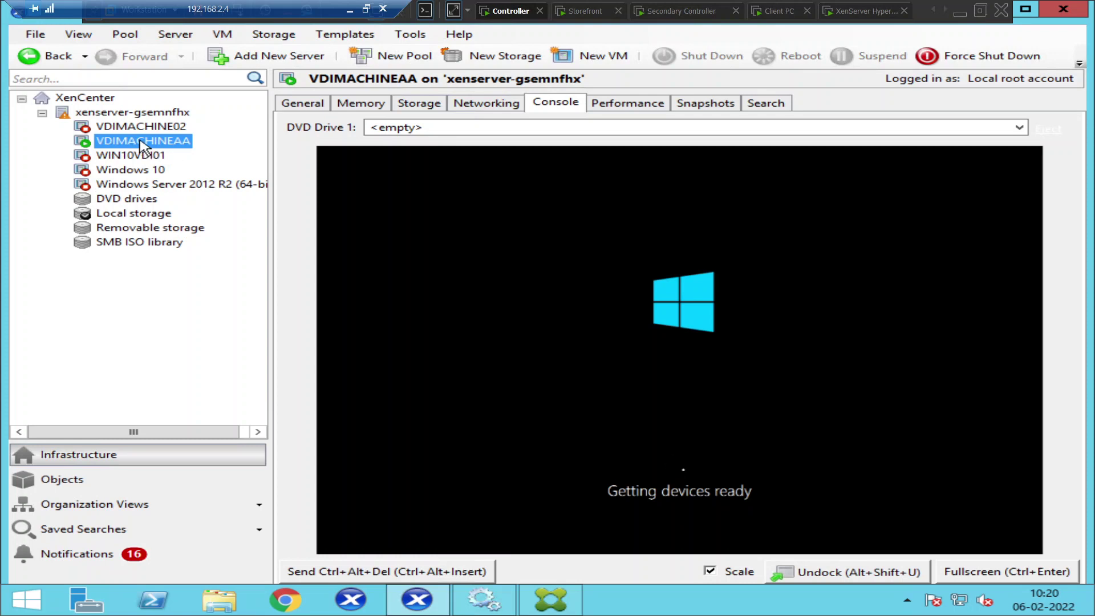
{"action": "right_click", "coordinate": [143, 146]}
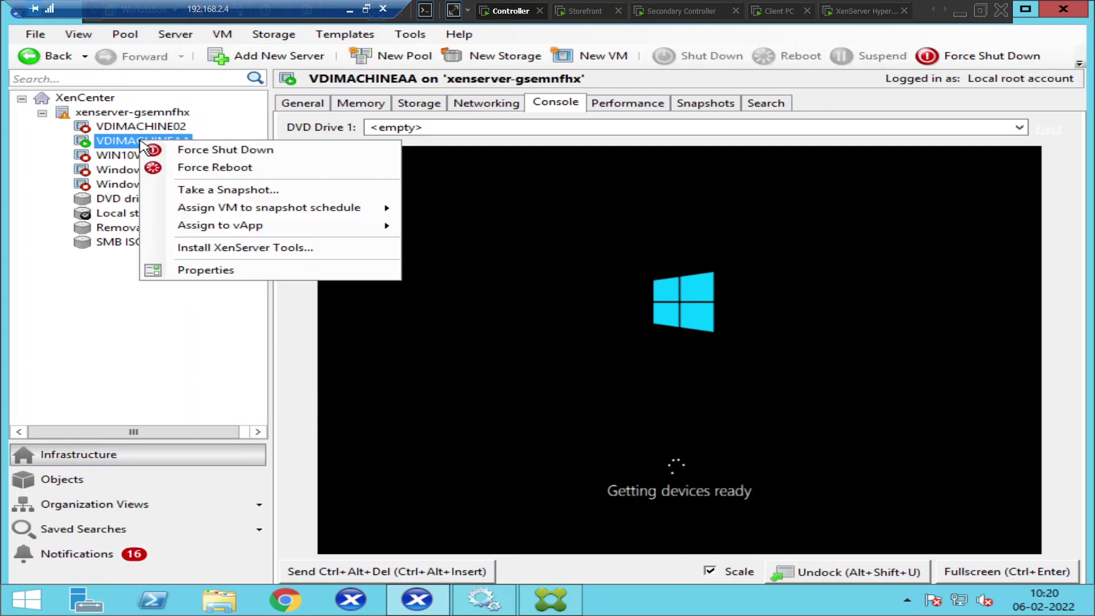
Review VDIMACHINEAA's CPU, start, home server, GPU and advanced settings, ending at Boot Options
{"action": "left_click", "coordinate": [219, 276]}
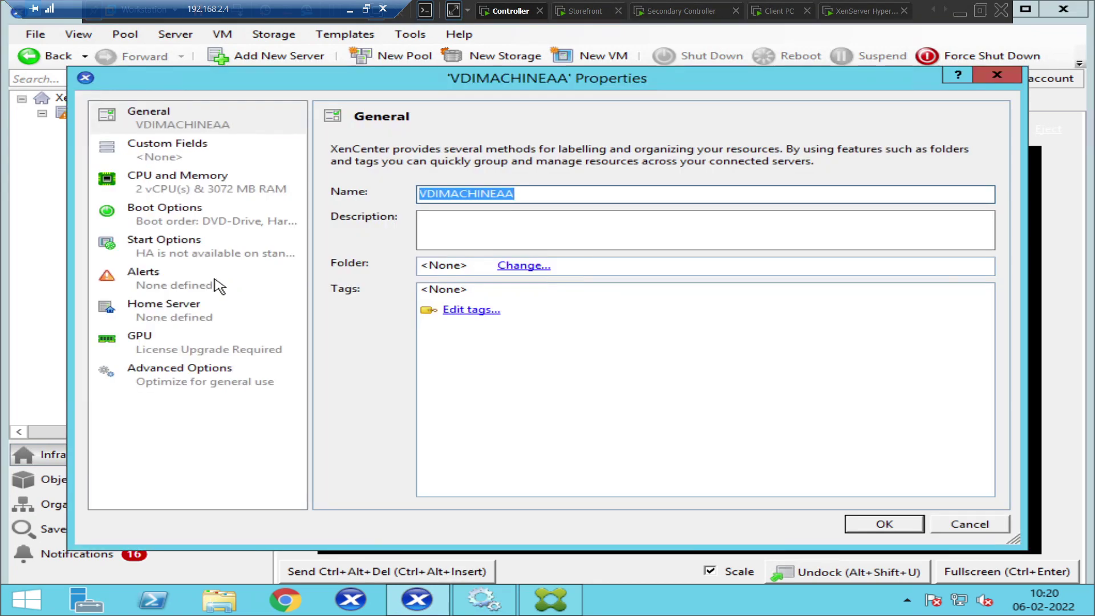
{"action": "left_click", "coordinate": [173, 191]}
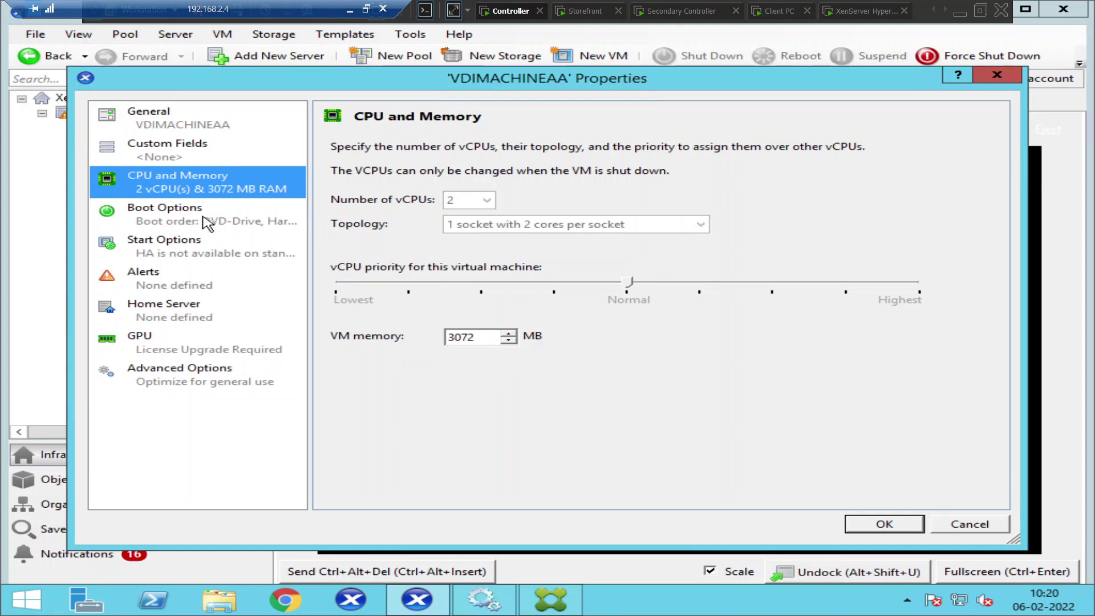
{"action": "left_click", "coordinate": [189, 262]}
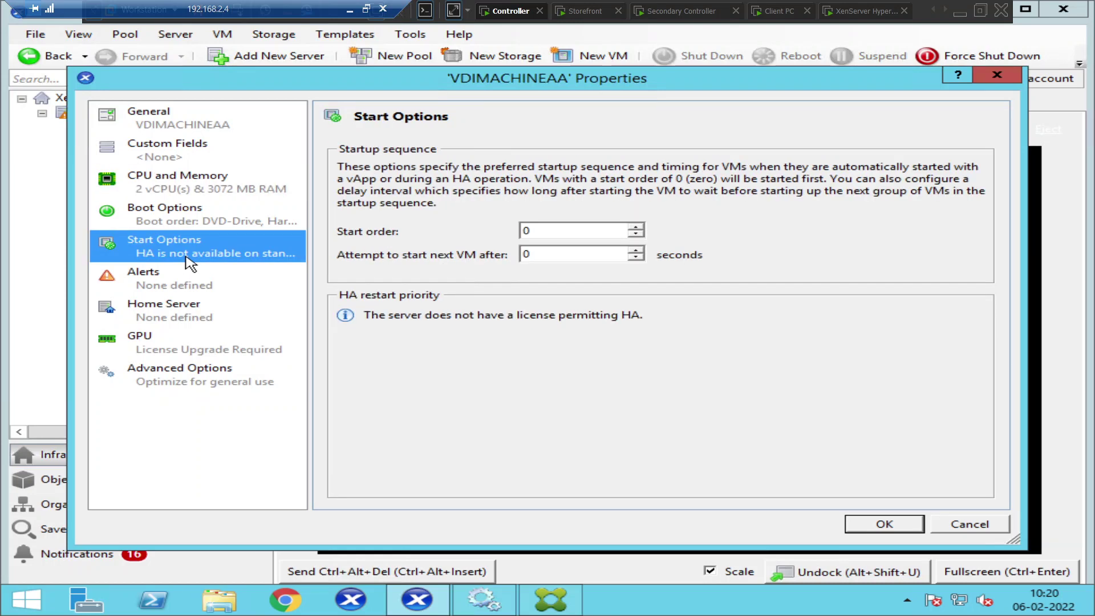
{"action": "left_click", "coordinate": [193, 312]}
{"action": "left_click", "coordinate": [191, 353]}
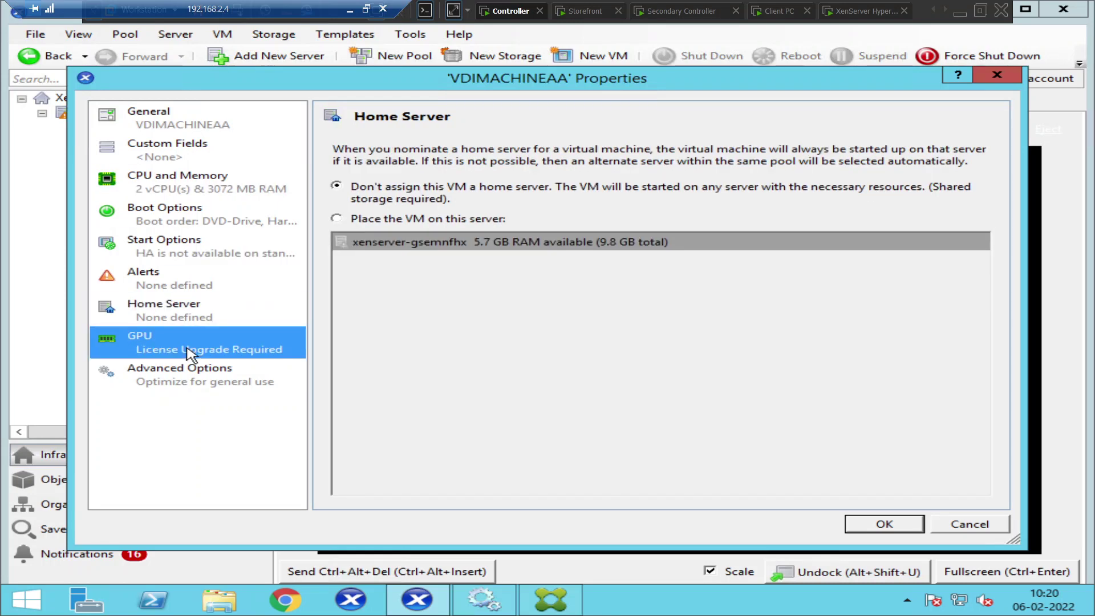
{"action": "left_click", "coordinate": [196, 385]}
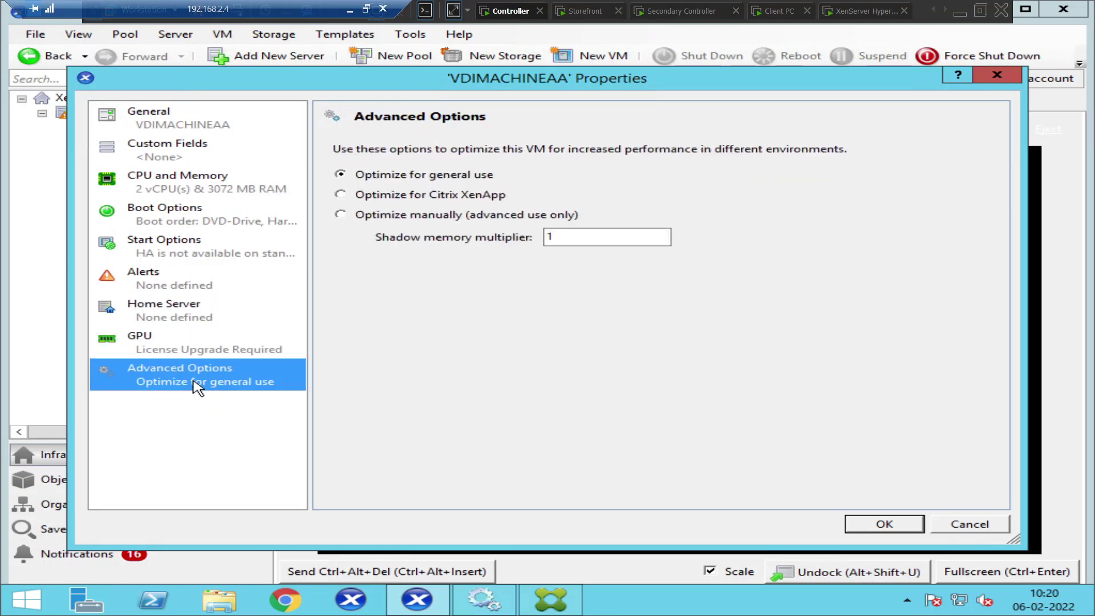
{"action": "left_click", "coordinate": [177, 225]}
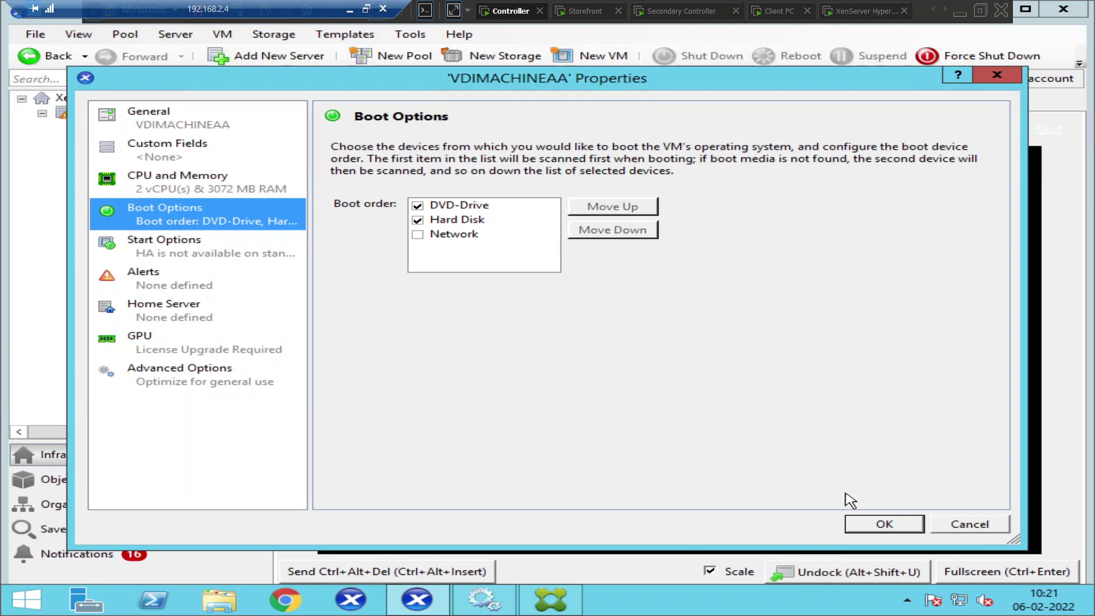
Cancel VDIMACHINEAA's Properties without changes and open VDIMACHINE02's Properties instead
{"action": "left_click", "coordinate": [969, 523]}
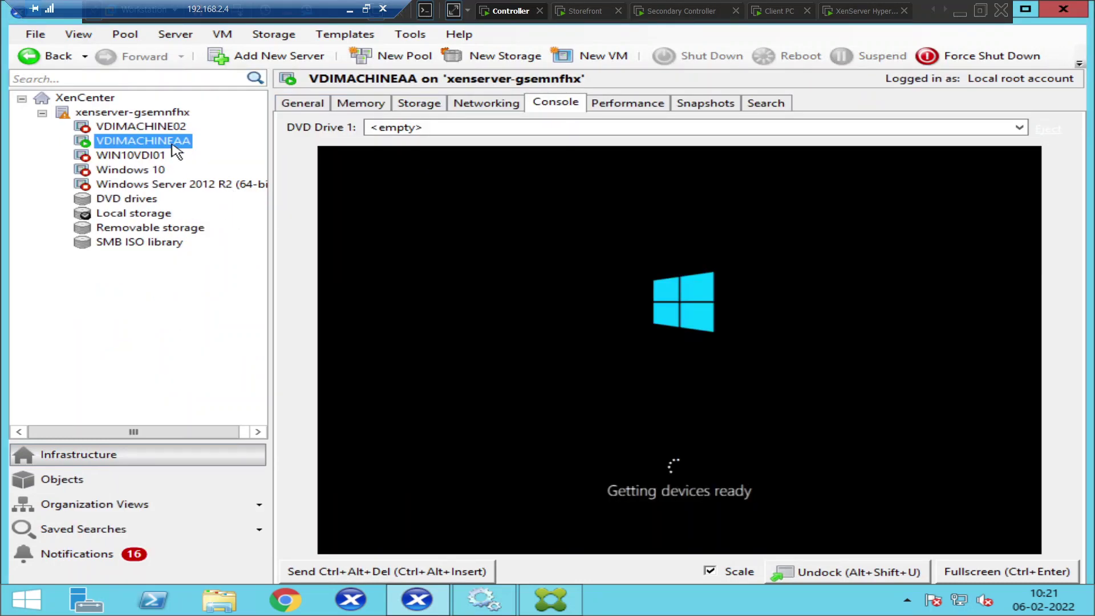
{"action": "left_click", "coordinate": [141, 127]}
{"action": "right_click", "coordinate": [141, 128]}
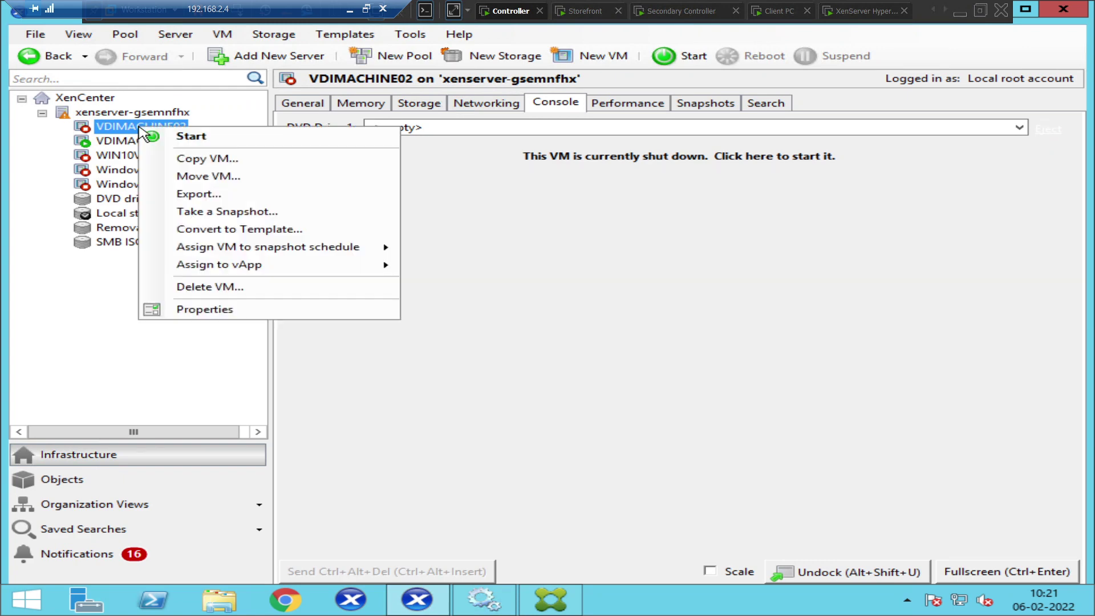
{"action": "left_click", "coordinate": [223, 310]}
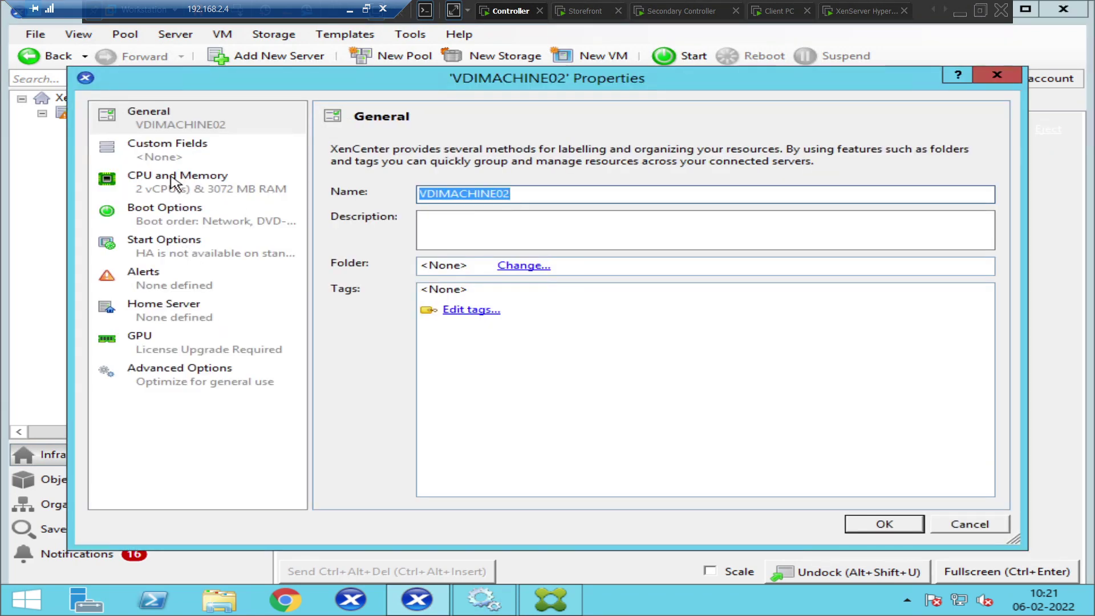
View VDIMACHINE02's CPU and Memory page (2 vCPUs, 3072 MB), then its Boot Options
{"action": "left_click", "coordinate": [174, 184]}
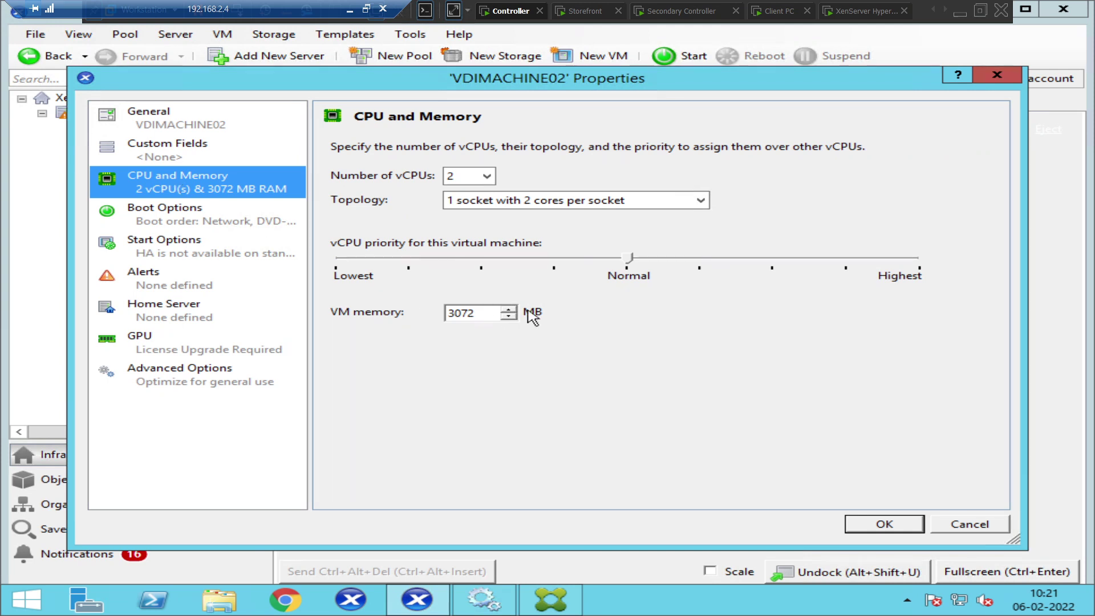
{"action": "left_click", "coordinate": [197, 224]}
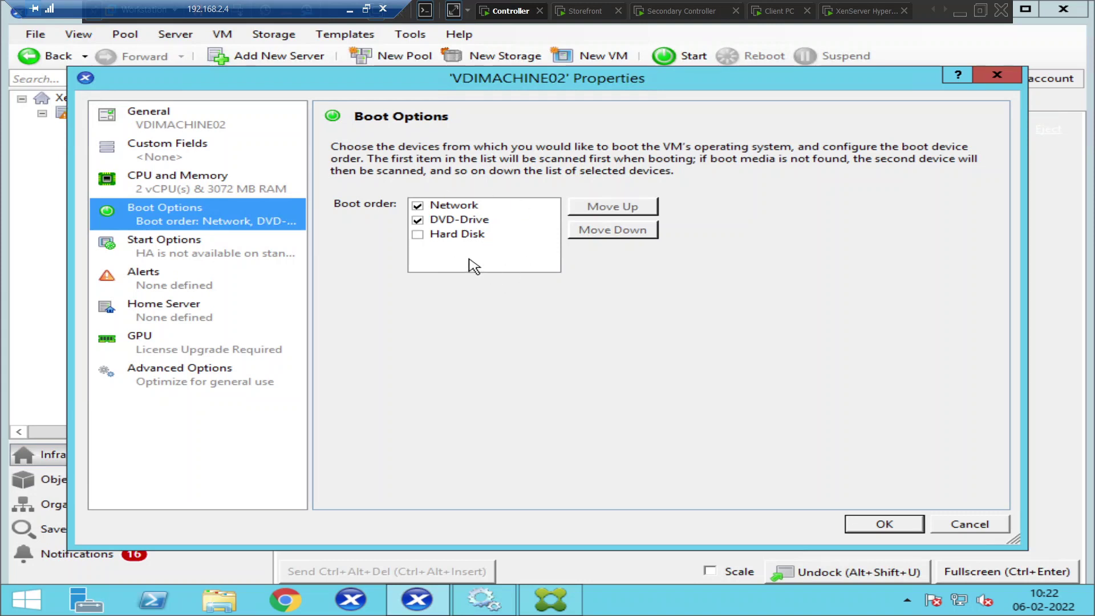
Set VDIMACHINE02's boot order to DVD-Drive then Hard Disk with Network unticked, and save with OK
{"action": "left_click", "coordinate": [424, 208]}
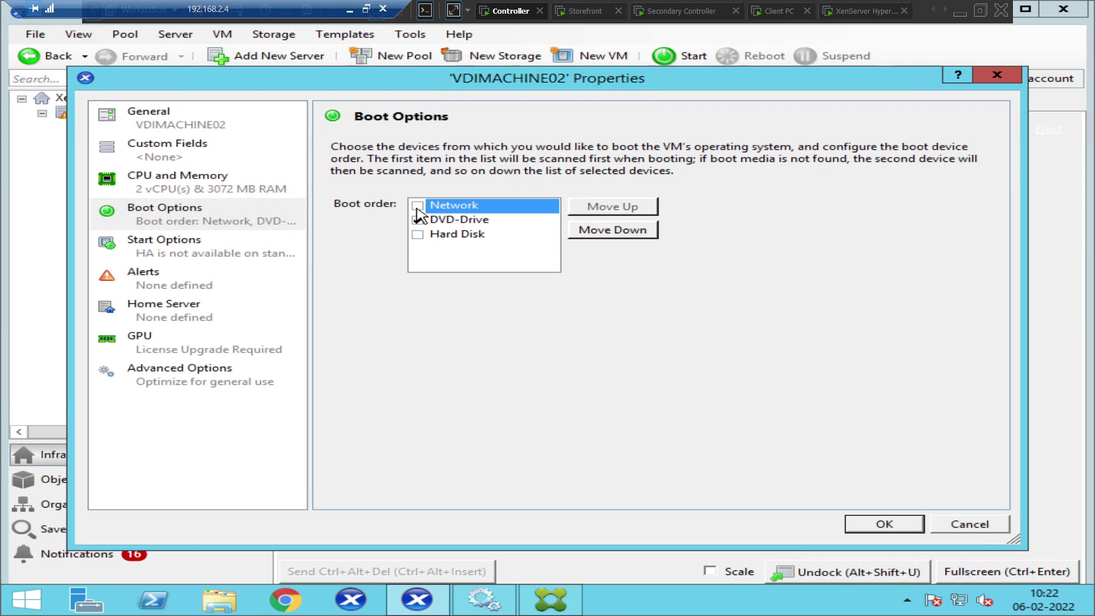
{"action": "left_click", "coordinate": [433, 235]}
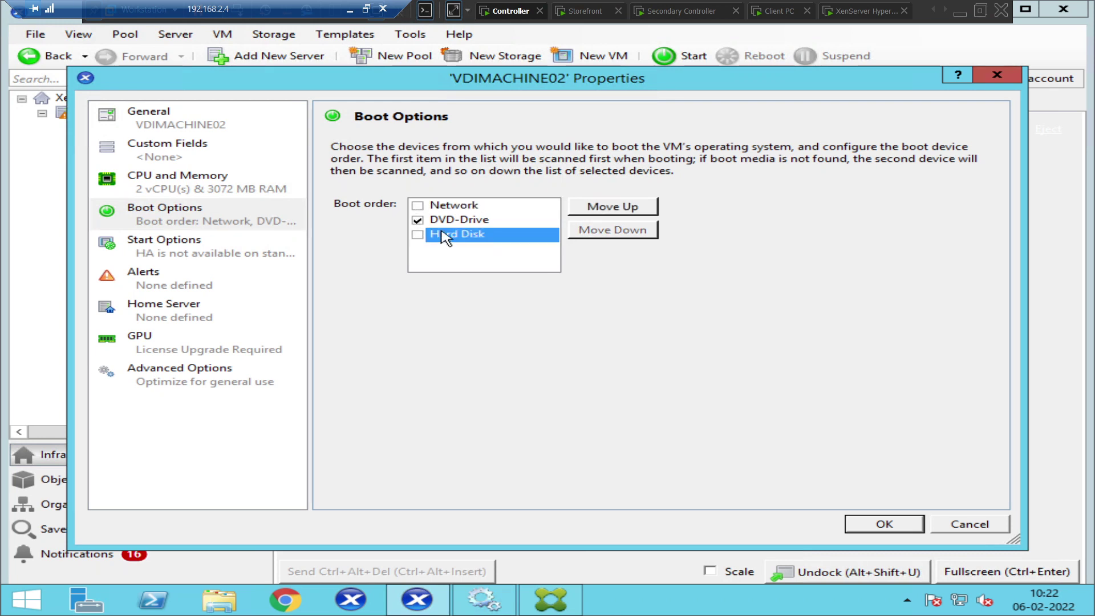
{"action": "left_click", "coordinate": [604, 214]}
{"action": "left_click", "coordinate": [605, 214]}
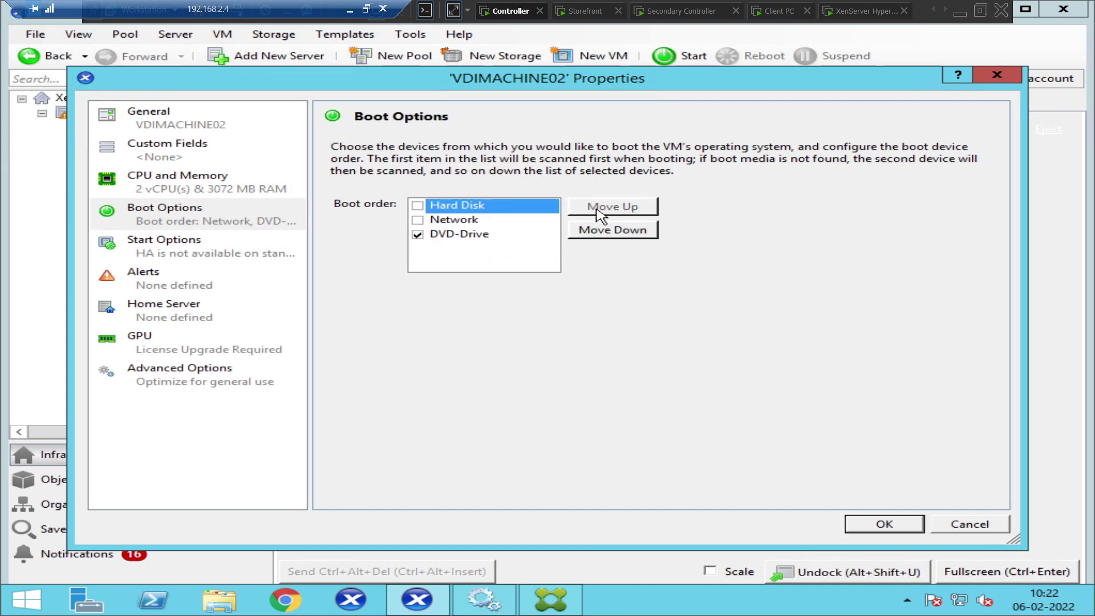
{"action": "left_click", "coordinate": [418, 235]}
{"action": "left_click", "coordinate": [596, 231]}
{"action": "left_click", "coordinate": [596, 236]}
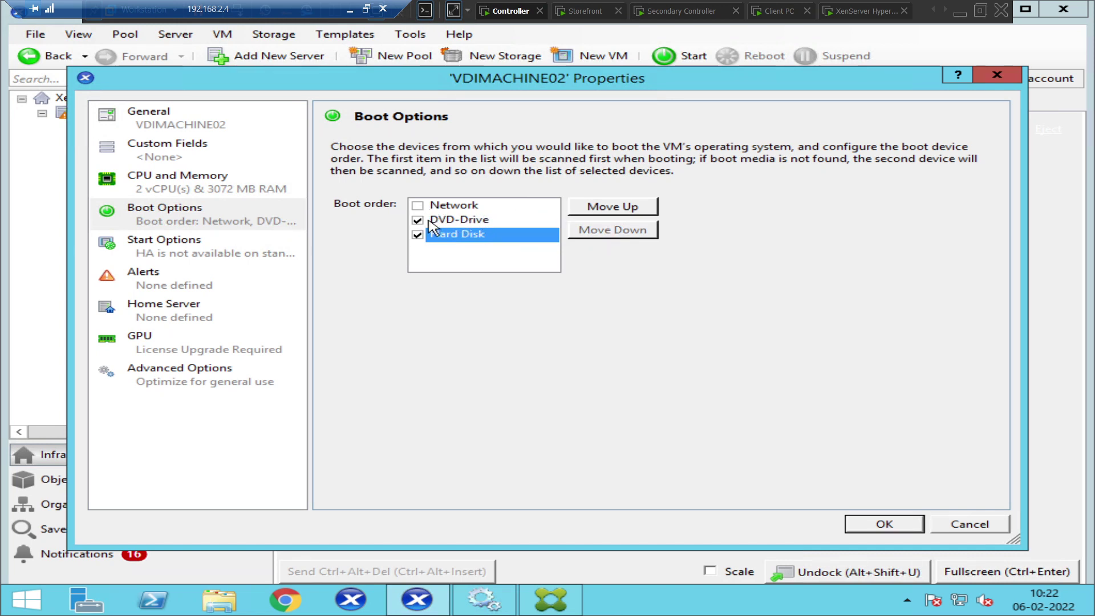
{"action": "left_click", "coordinate": [423, 222]}
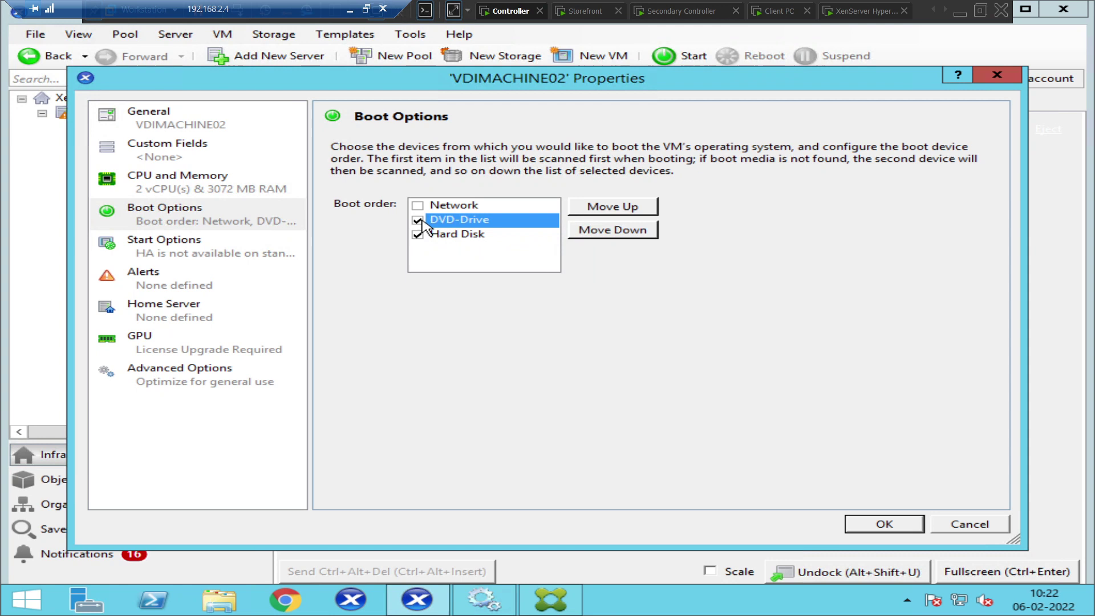
{"action": "left_click", "coordinate": [617, 206]}
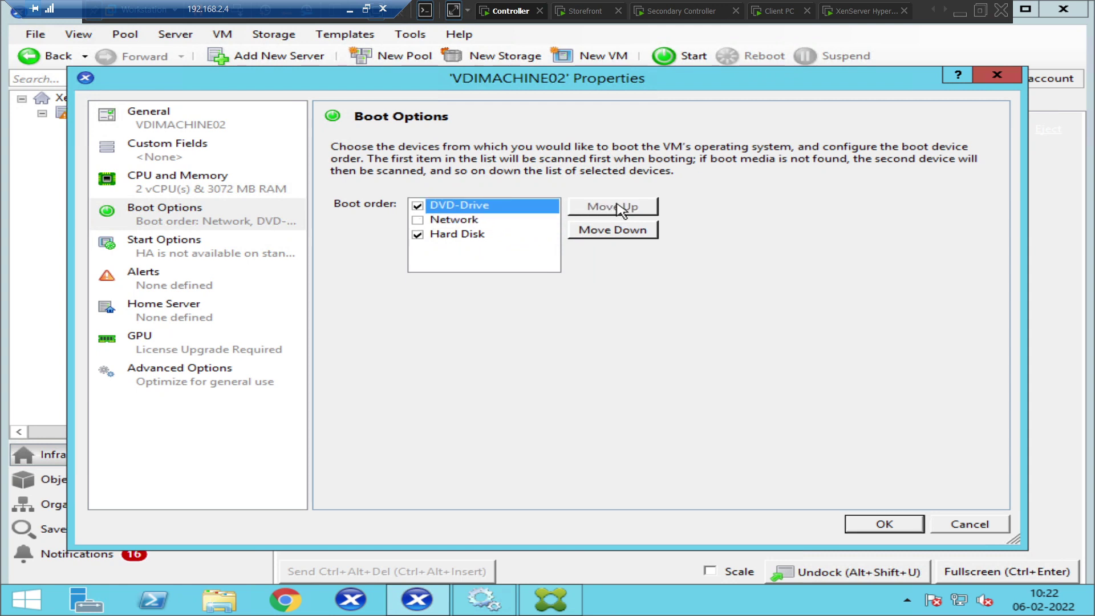
{"action": "left_click", "coordinate": [420, 240]}
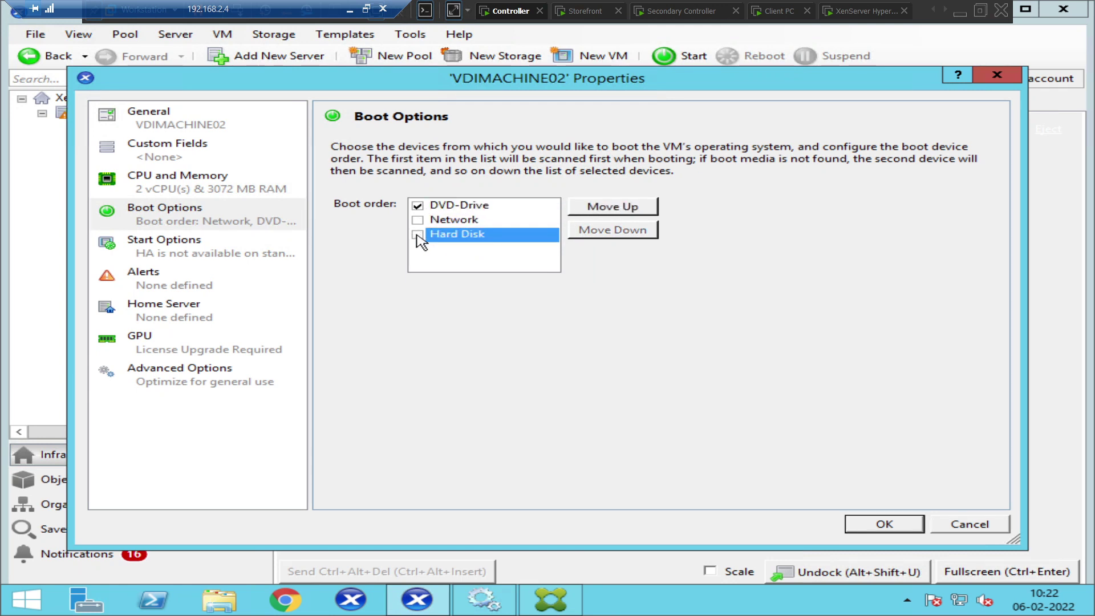
{"action": "left_click", "coordinate": [417, 234]}
{"action": "left_click", "coordinate": [596, 210]}
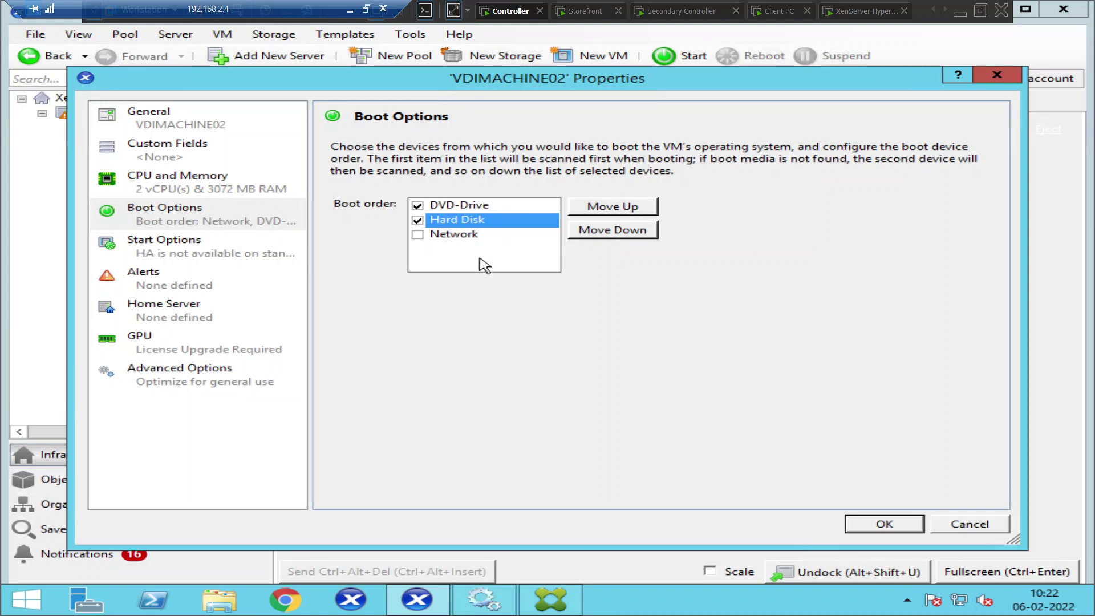
{"action": "left_click", "coordinate": [885, 524]}
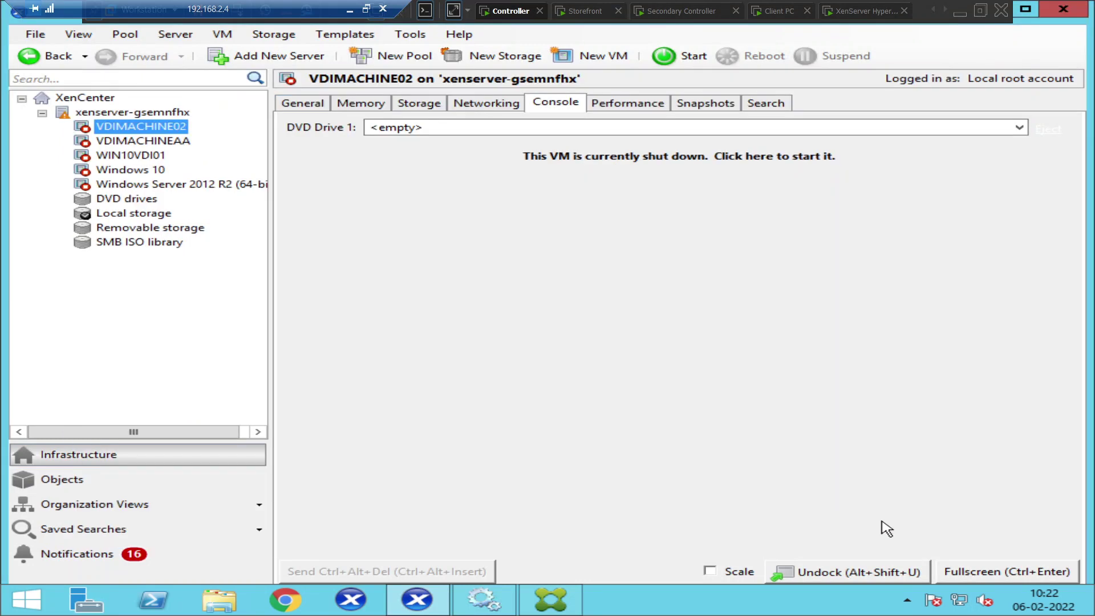
{"action": "left_click", "coordinate": [128, 142]}
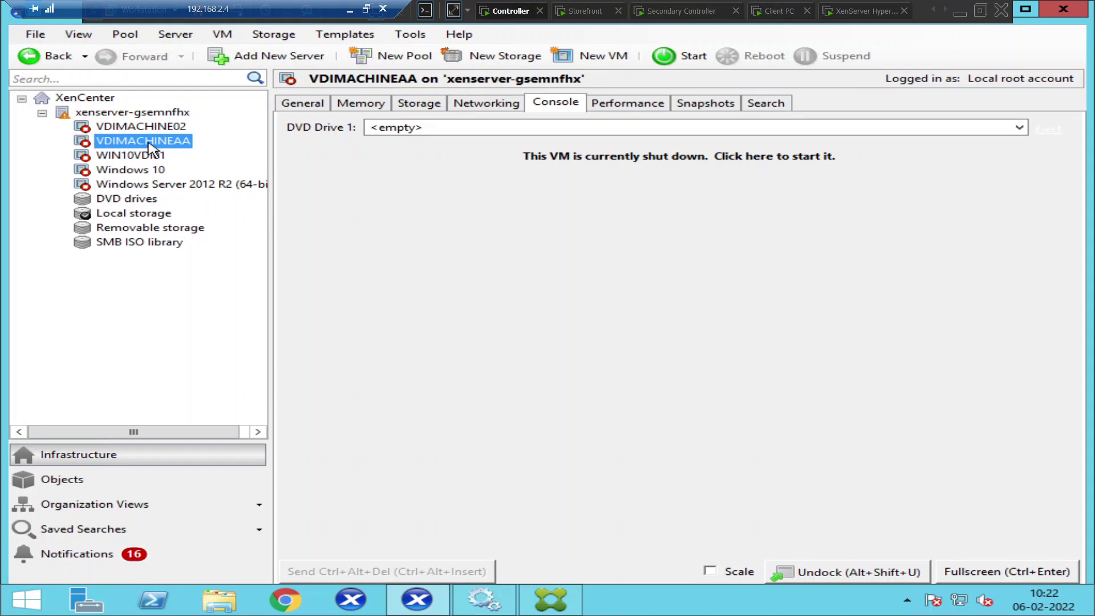
{"action": "right_click", "coordinate": [149, 146]}
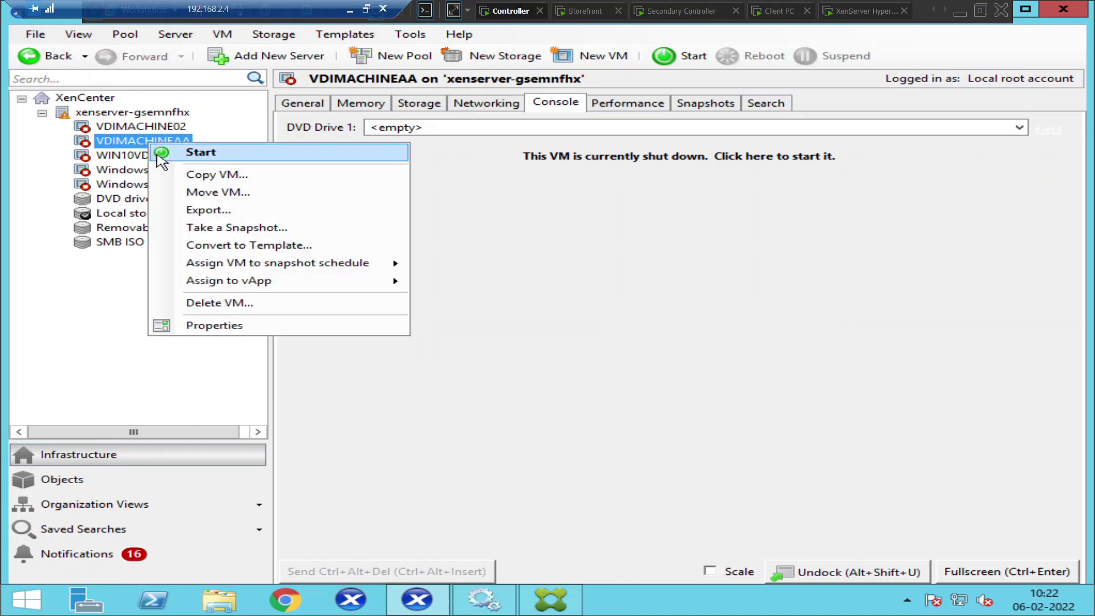
{"action": "left_click", "coordinate": [257, 330]}
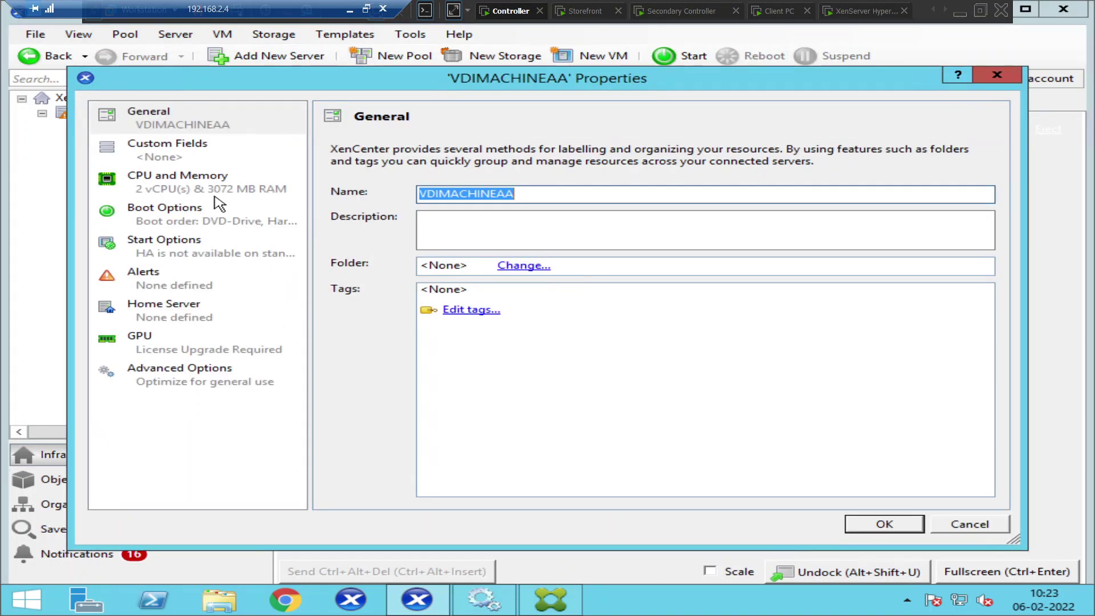
{"action": "left_click", "coordinate": [205, 222]}
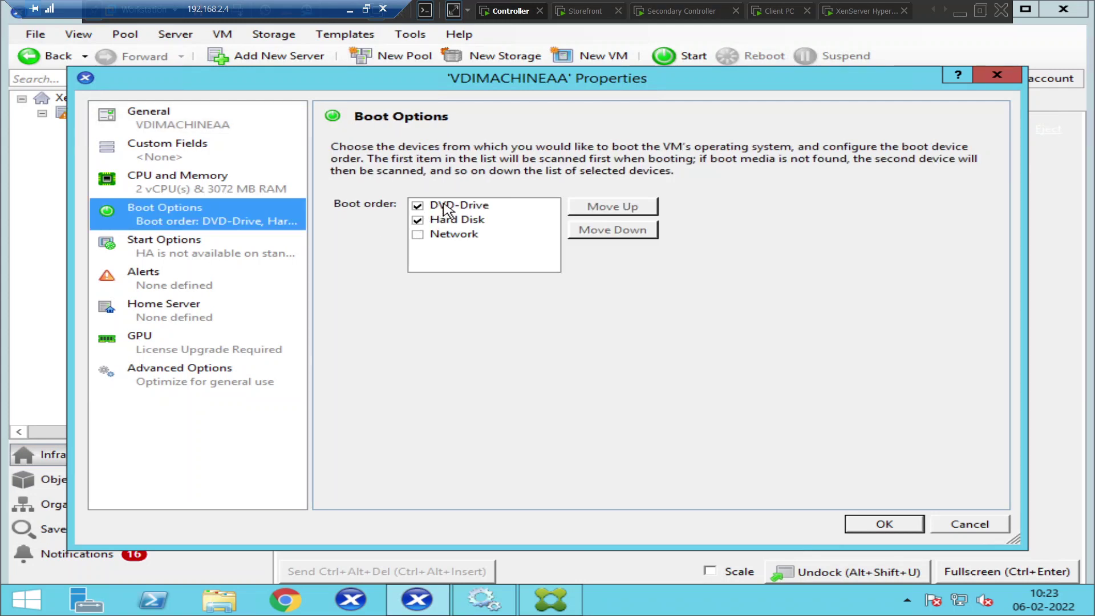
{"action": "left_click", "coordinate": [970, 523]}
{"action": "right_click", "coordinate": [124, 128]}
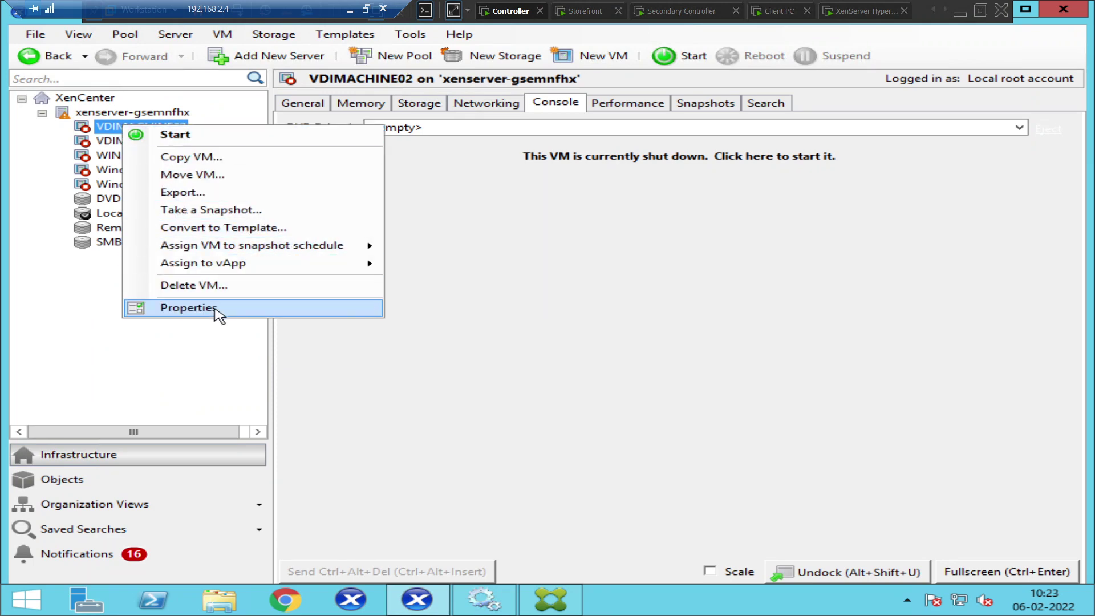
{"action": "left_click", "coordinate": [215, 309]}
{"action": "left_click", "coordinate": [216, 217]}
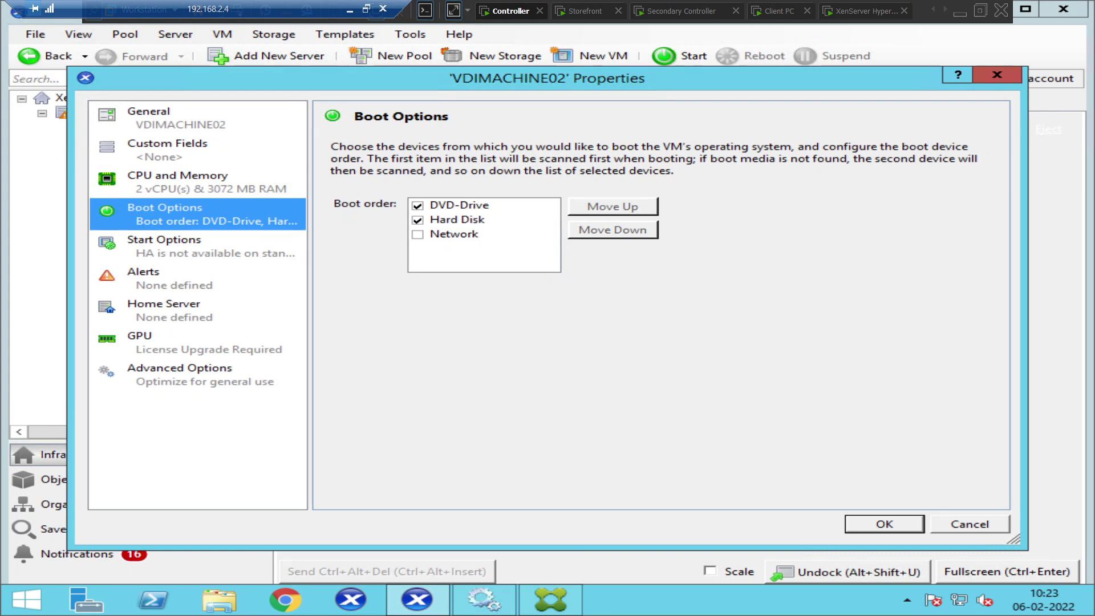
{"action": "left_click", "coordinate": [964, 523]}
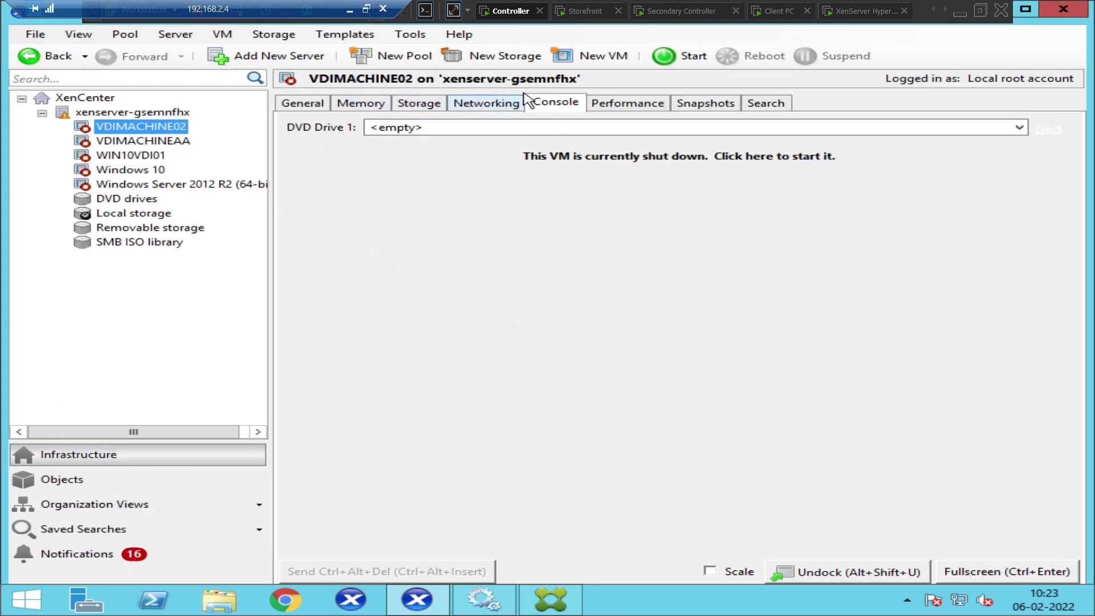
Start VDIMACHINE02 so it boots Windows from its hard disk
{"action": "left_click", "coordinate": [688, 55]}
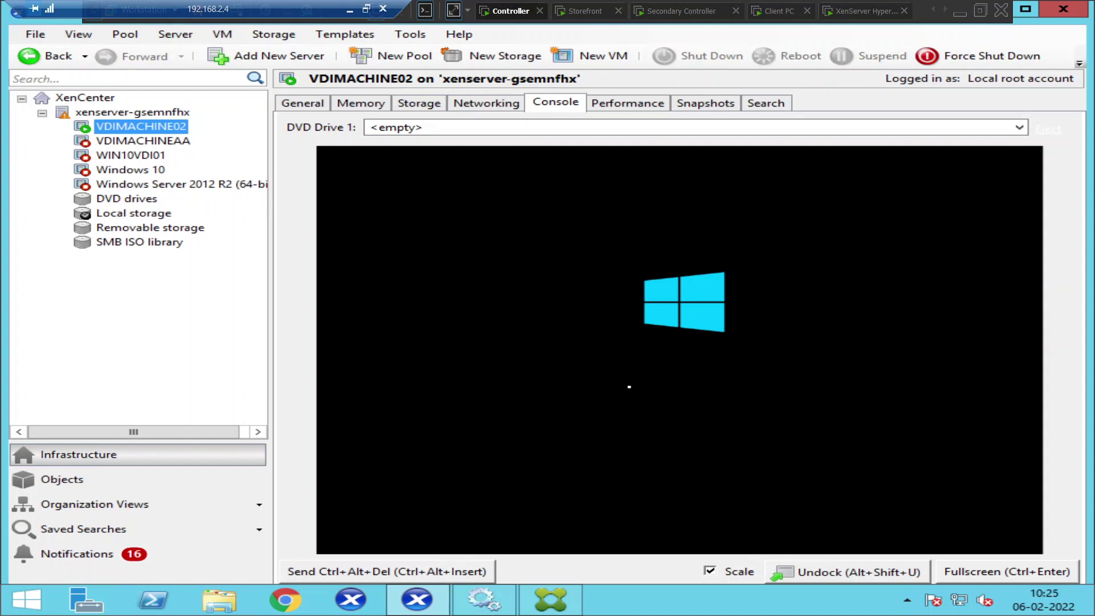
Refresh Citrix Studio's machine list twice, showing VDIMACHINE02 On but still Unregistered
{"action": "left_click", "coordinate": [560, 601]}
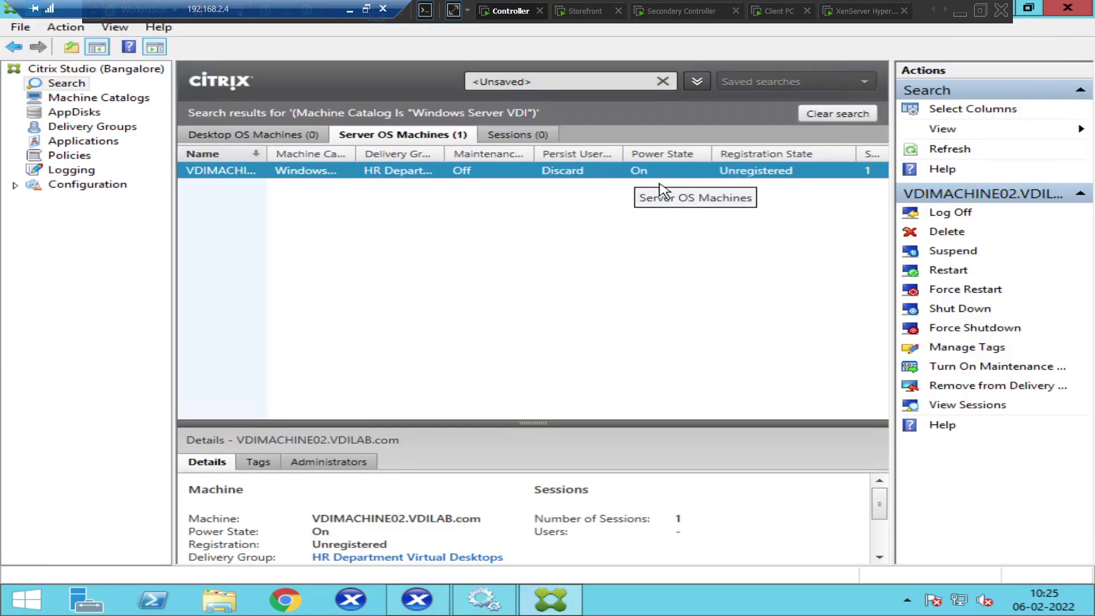
{"action": "left_click", "coordinate": [949, 151]}
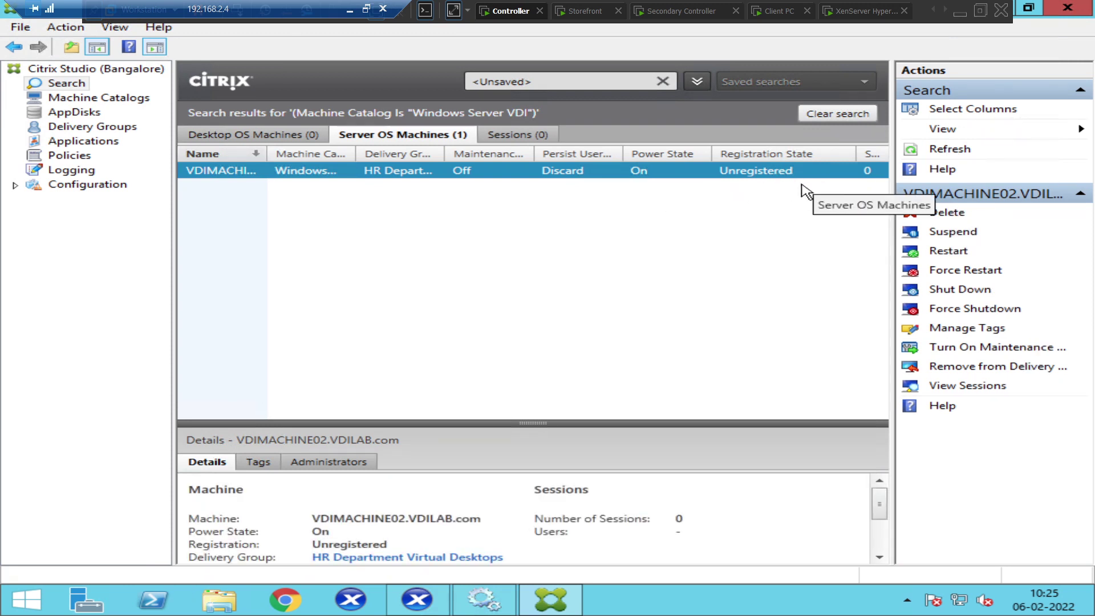
{"action": "left_click", "coordinate": [950, 150]}
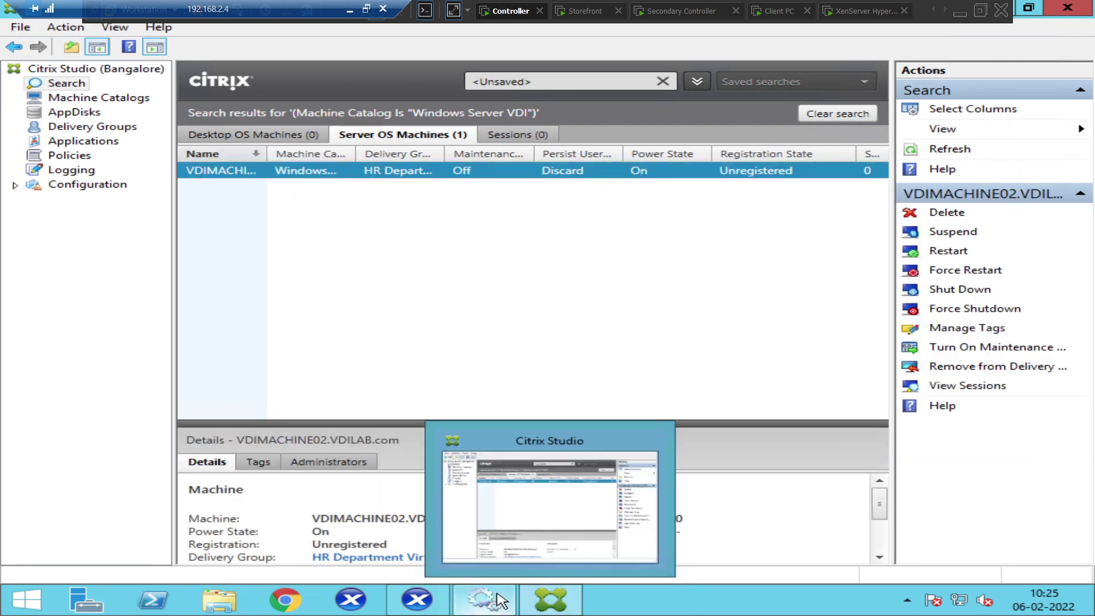
Bring XenCenter back to VDIMACHINE02's console, which now shows 'Getting devices ready'
{"action": "left_click", "coordinate": [433, 605]}
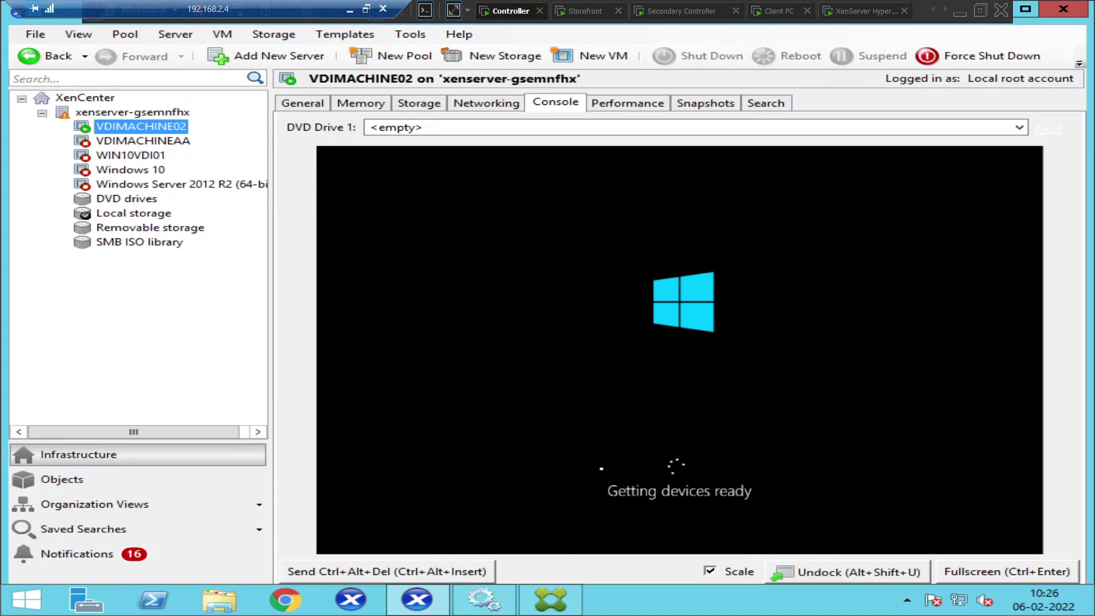
Refresh Citrix Studio to confirm VDIMACHINE02 is still Unregistered, then view its console reaching sign-in
{"action": "left_click", "coordinate": [551, 599]}
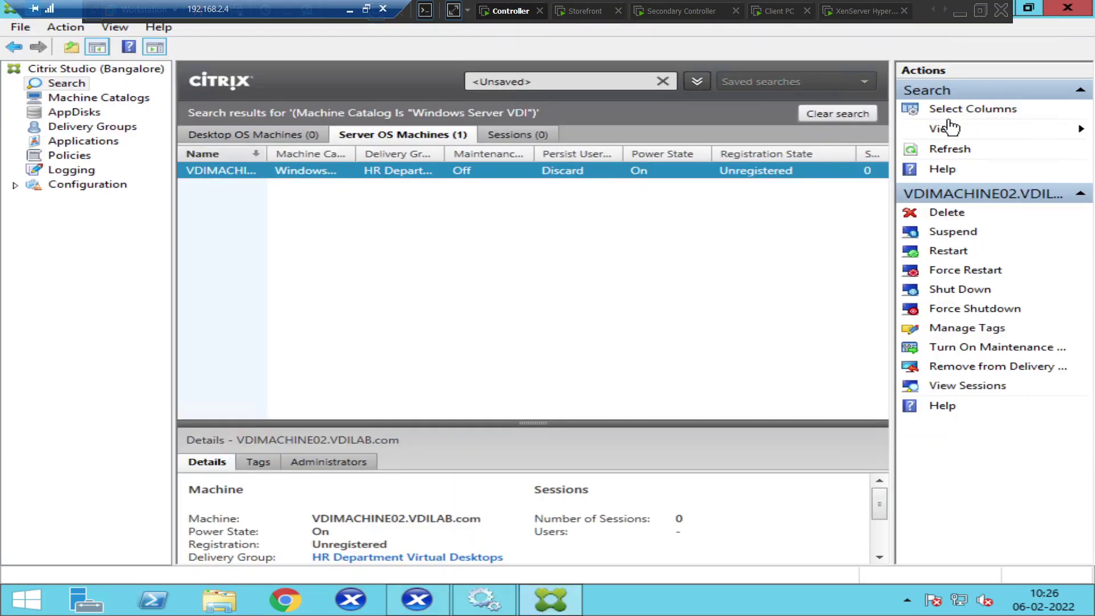
{"action": "left_click", "coordinate": [950, 150]}
{"action": "left_click", "coordinate": [415, 610]}
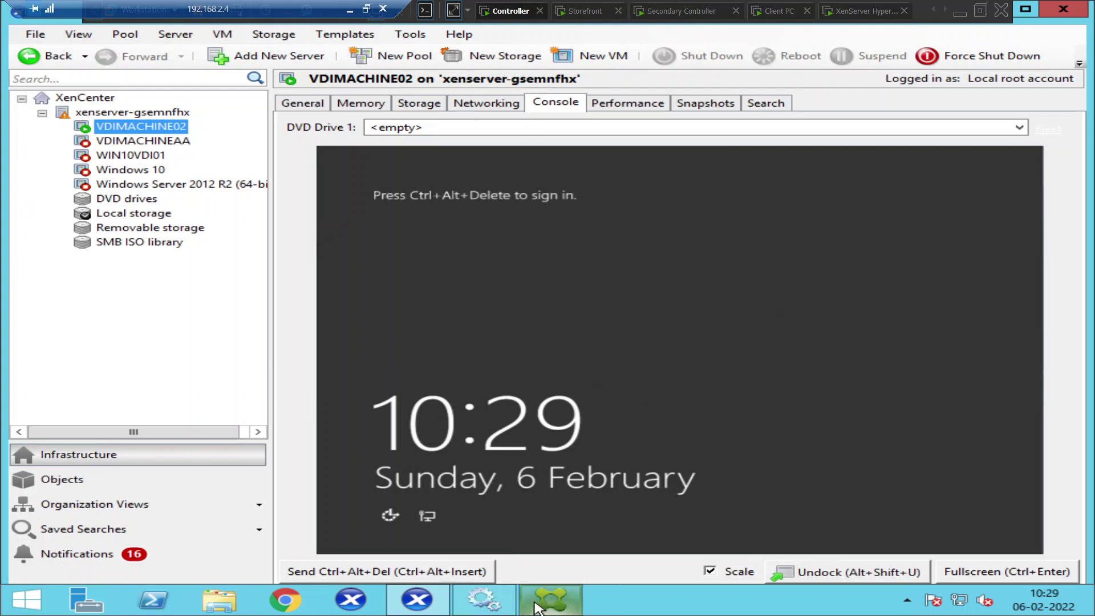
Refresh Citrix Studio's search results twice to recheck VDIMACHINE02's registration state
{"action": "left_click", "coordinate": [550, 599]}
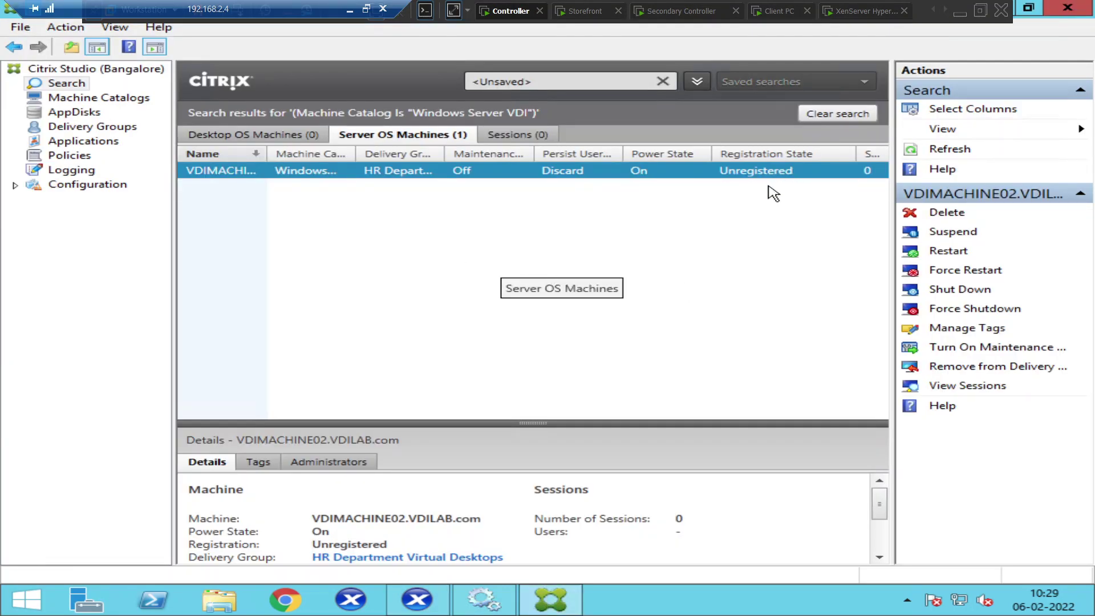
{"action": "left_click", "coordinate": [948, 150]}
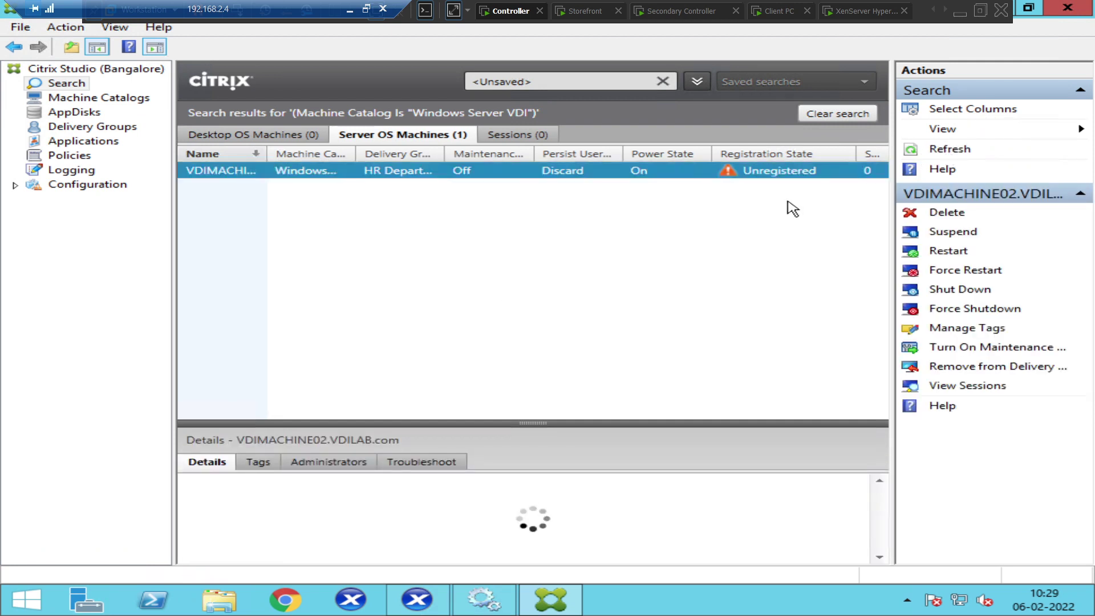
{"action": "left_click", "coordinate": [951, 150]}
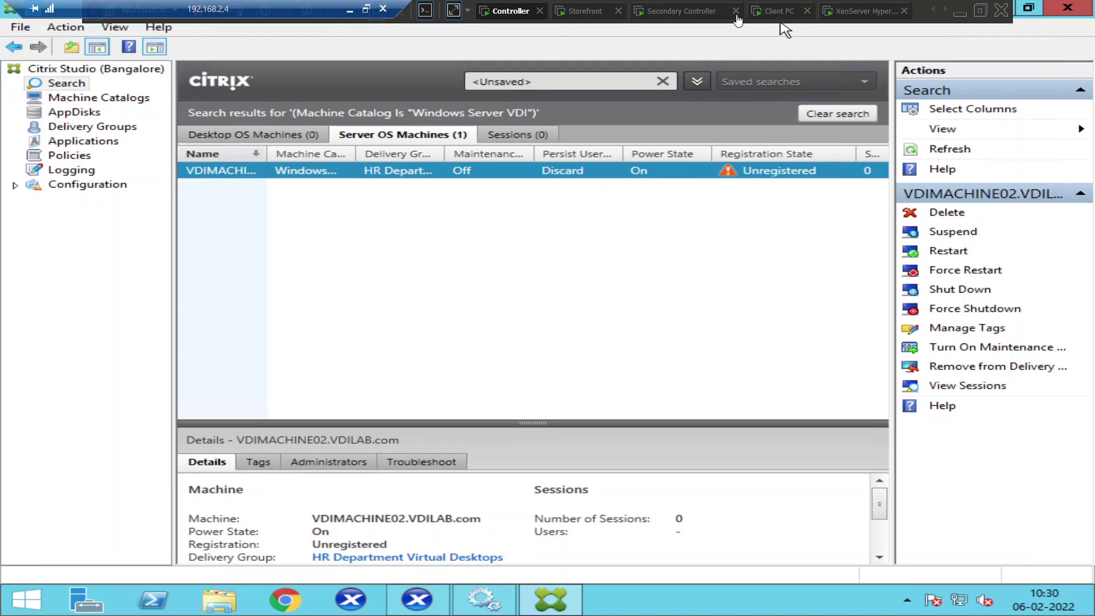
Check VDIMACHINE02's Performance and Console tabs in XenCenter, then return to Citrix Studio
{"action": "left_click", "coordinate": [545, 25]}
{"action": "key", "text": "alt+Tab"}
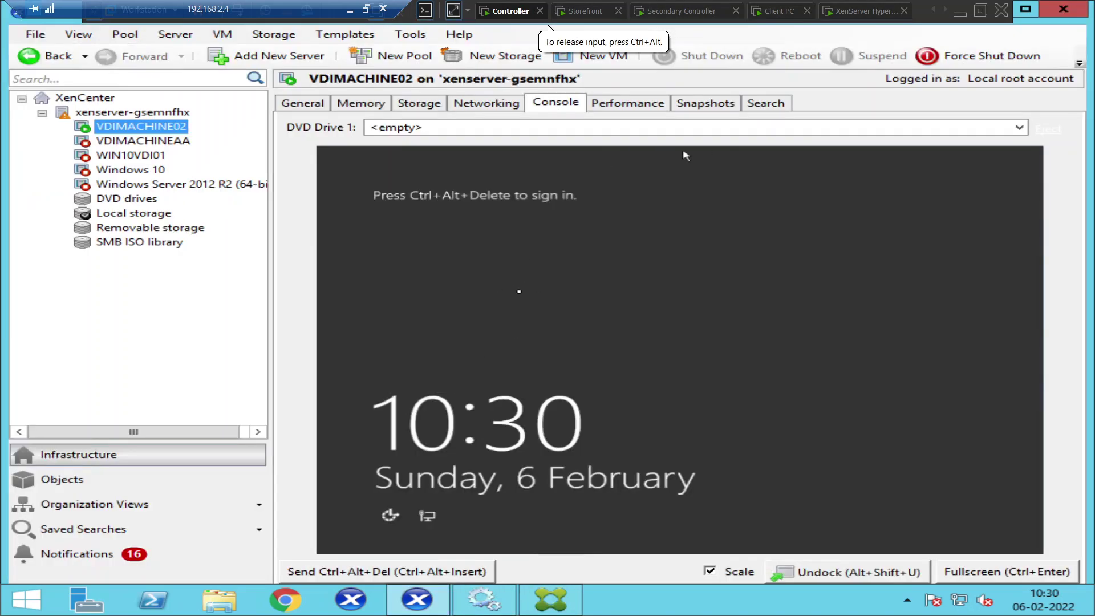
{"action": "left_click", "coordinate": [604, 106]}
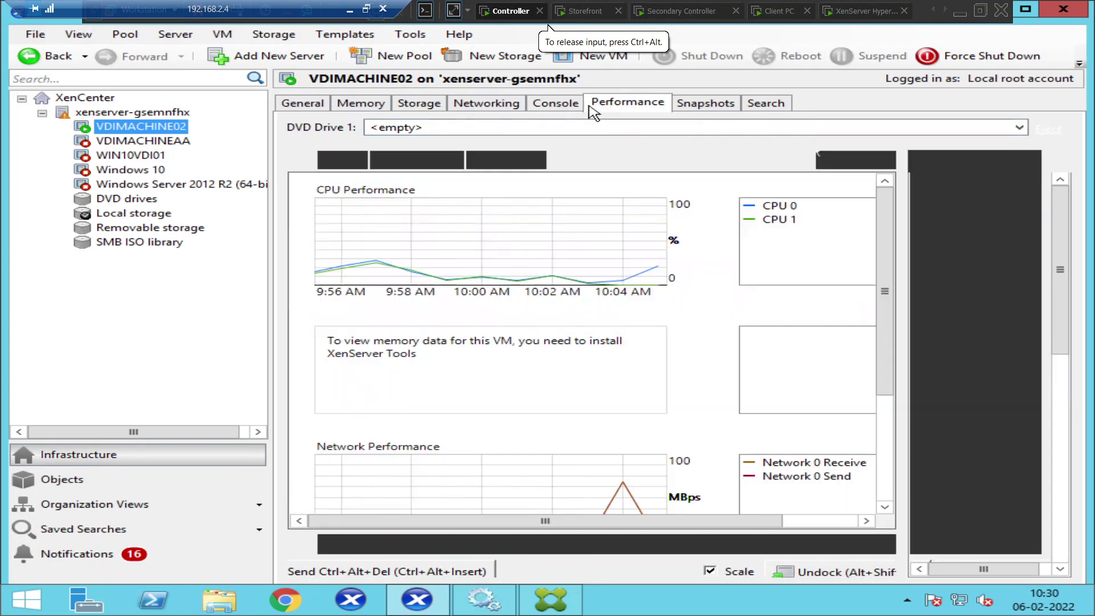
{"action": "left_click", "coordinate": [556, 107]}
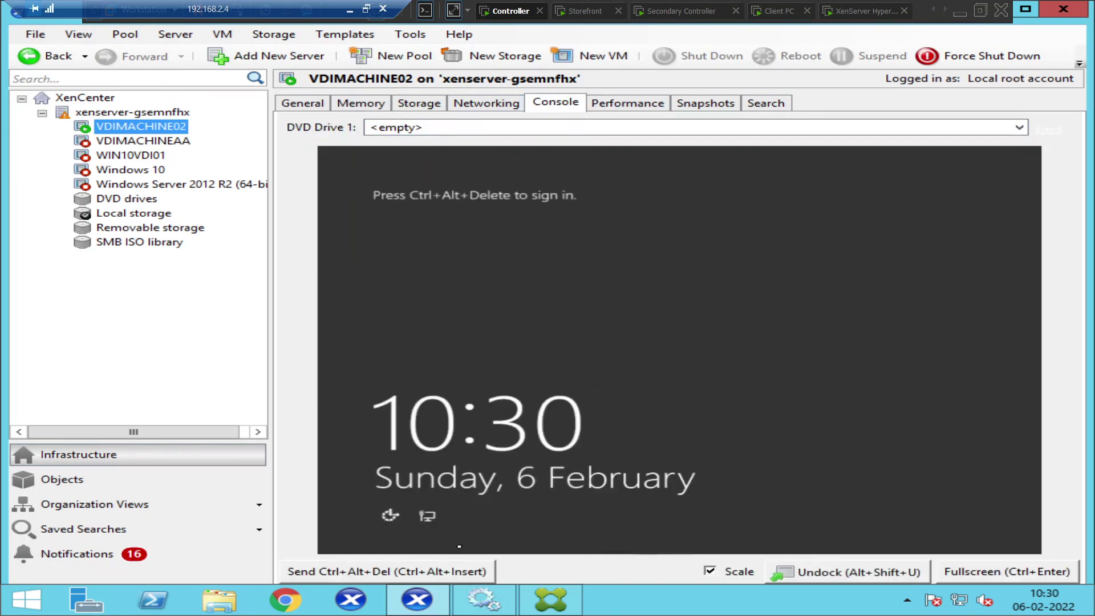
{"action": "left_click", "coordinate": [551, 600]}
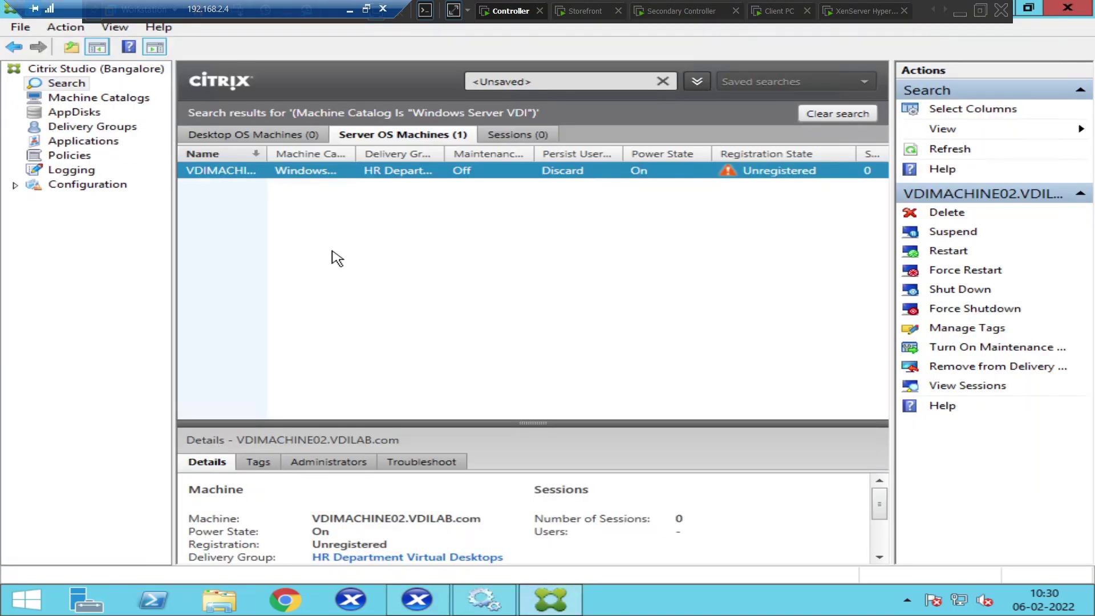
Refresh the search results three times until VDIMACHINE02 shows Initializing
{"action": "left_click", "coordinate": [960, 152]}
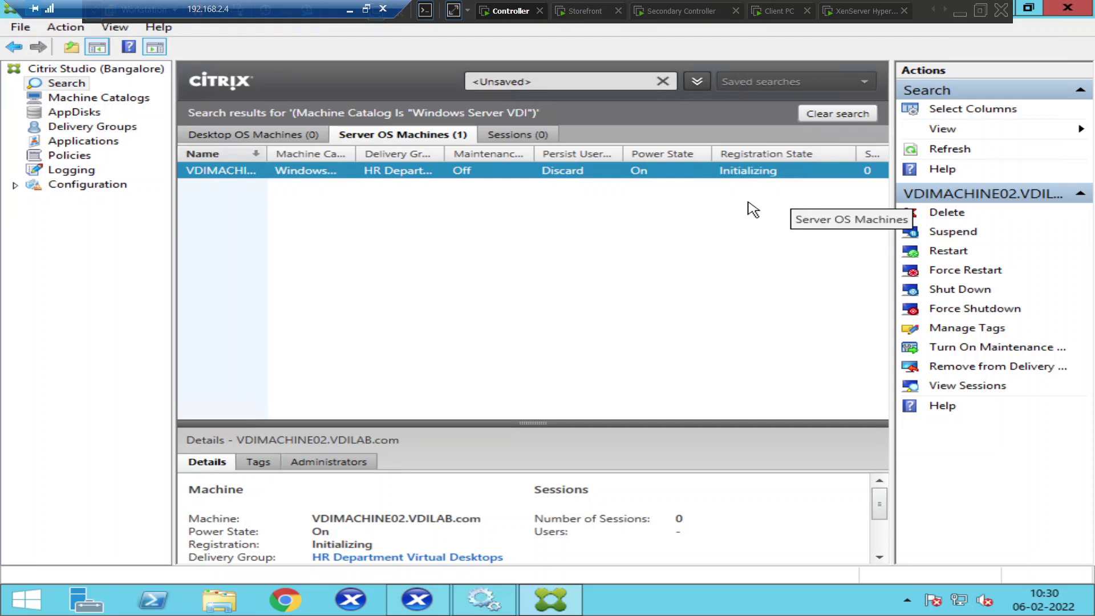
{"action": "left_click", "coordinate": [948, 150]}
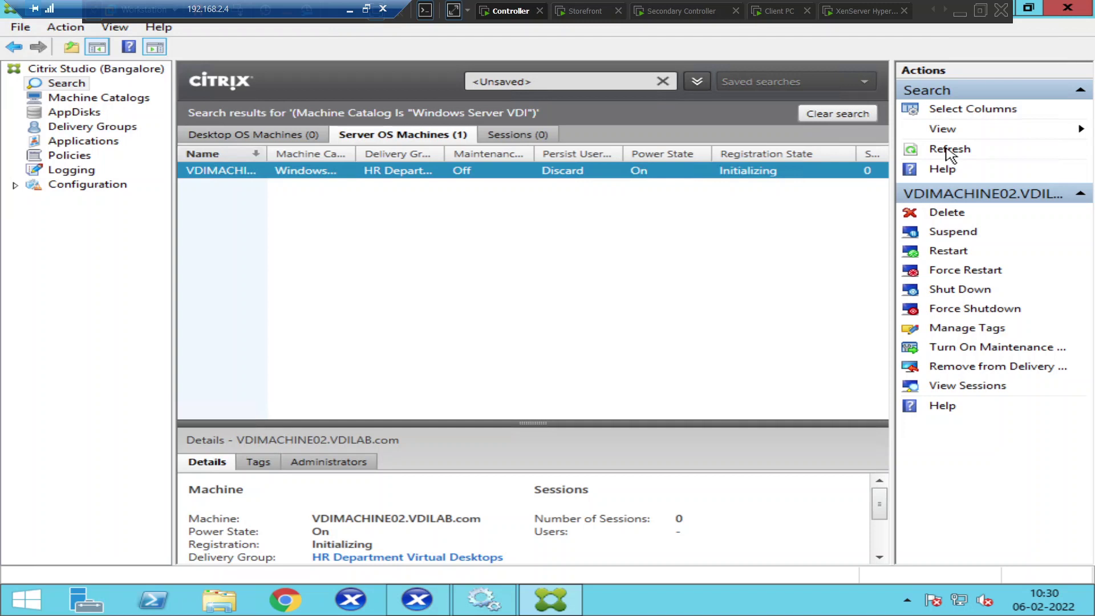
{"action": "left_click", "coordinate": [947, 150]}
Review the Controllers' registered desktop count and the Machine Catalogs list under Configuration
{"action": "left_click", "coordinate": [15, 185]}
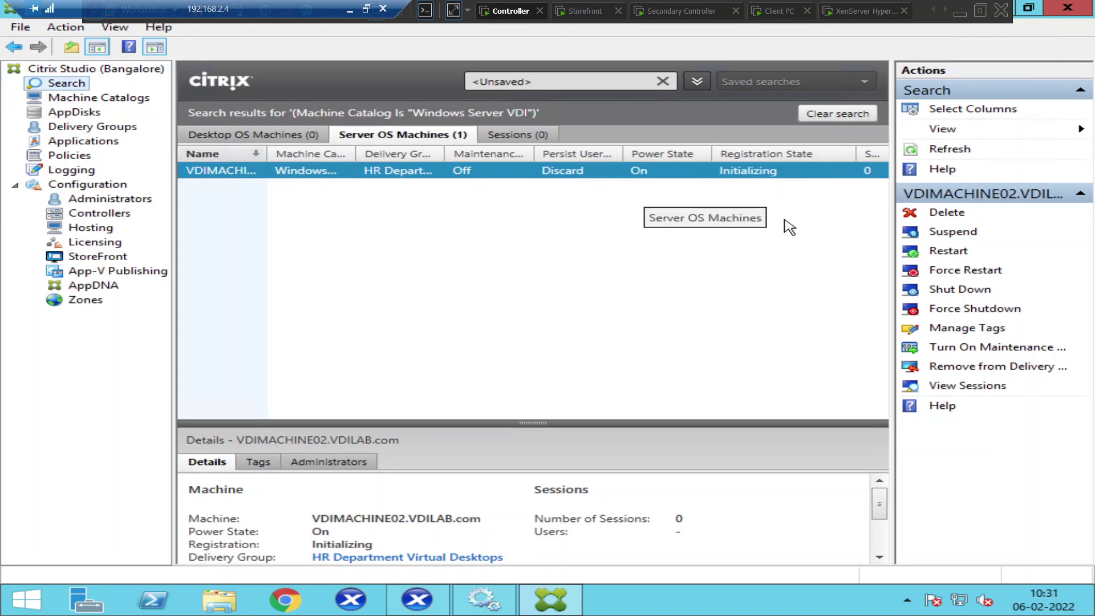
{"action": "left_click", "coordinate": [101, 214]}
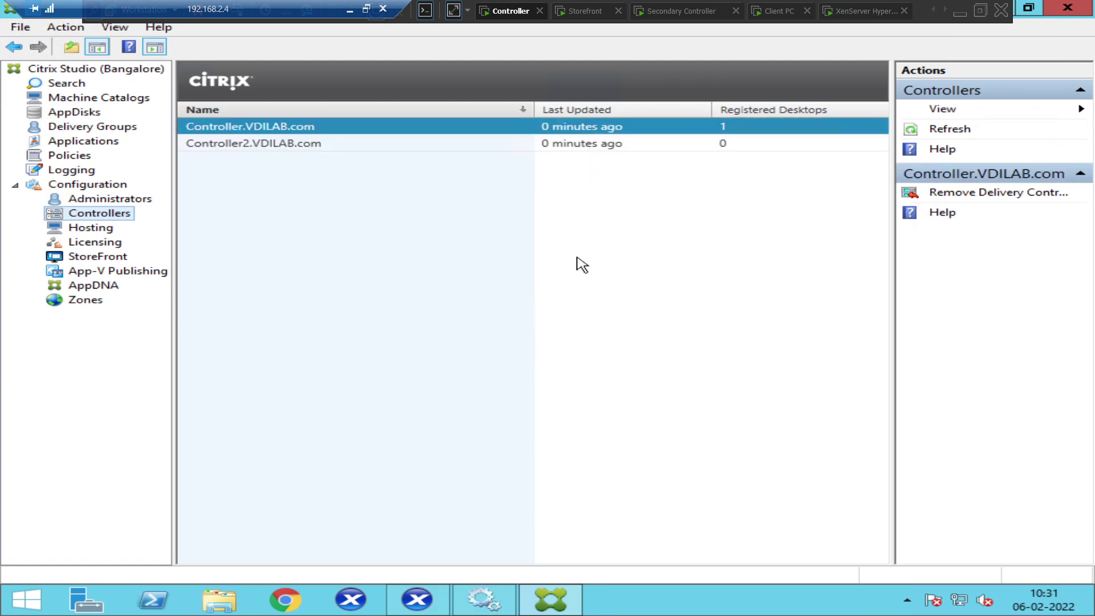
{"action": "left_click", "coordinate": [100, 99]}
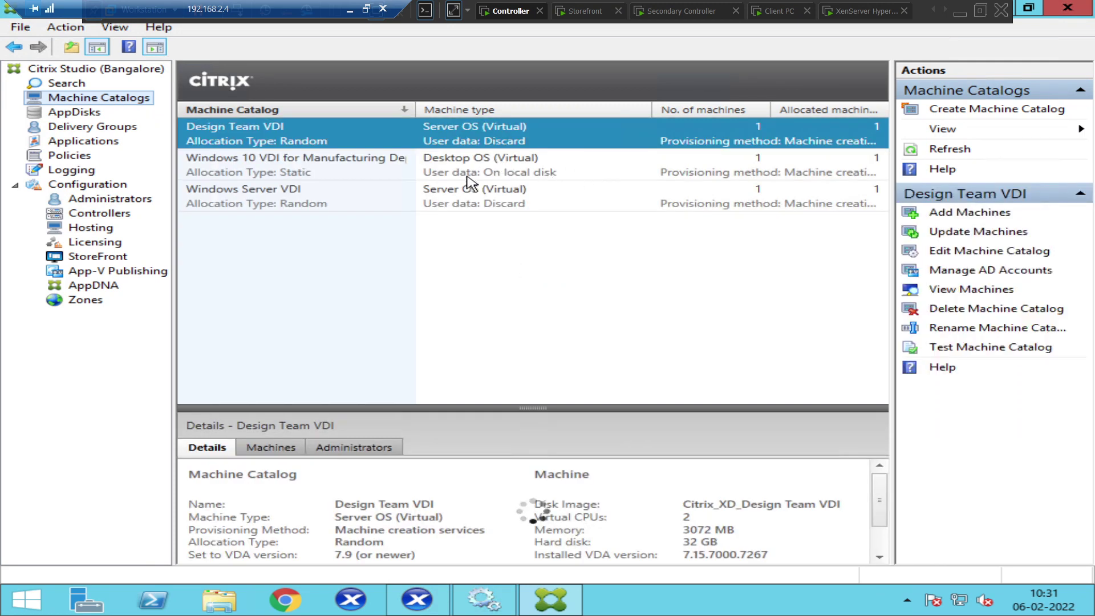
Reopen the VDI machine search and refresh until VDIMACHINE02 shows Registered, then go to Client PC
{"action": "double_click", "coordinate": [439, 210]}
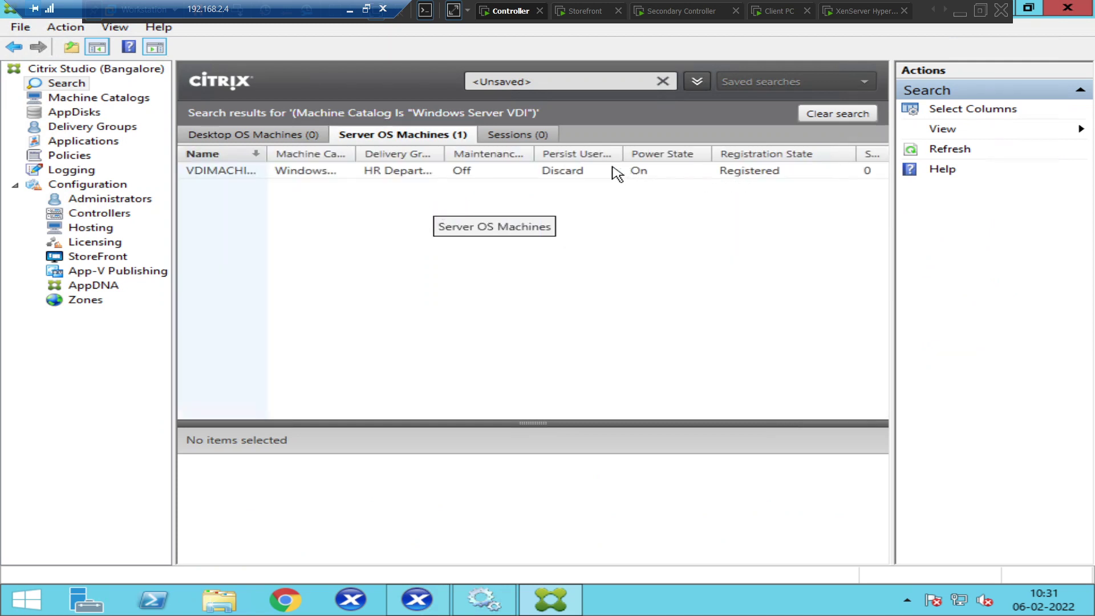
{"action": "left_click", "coordinate": [550, 174]}
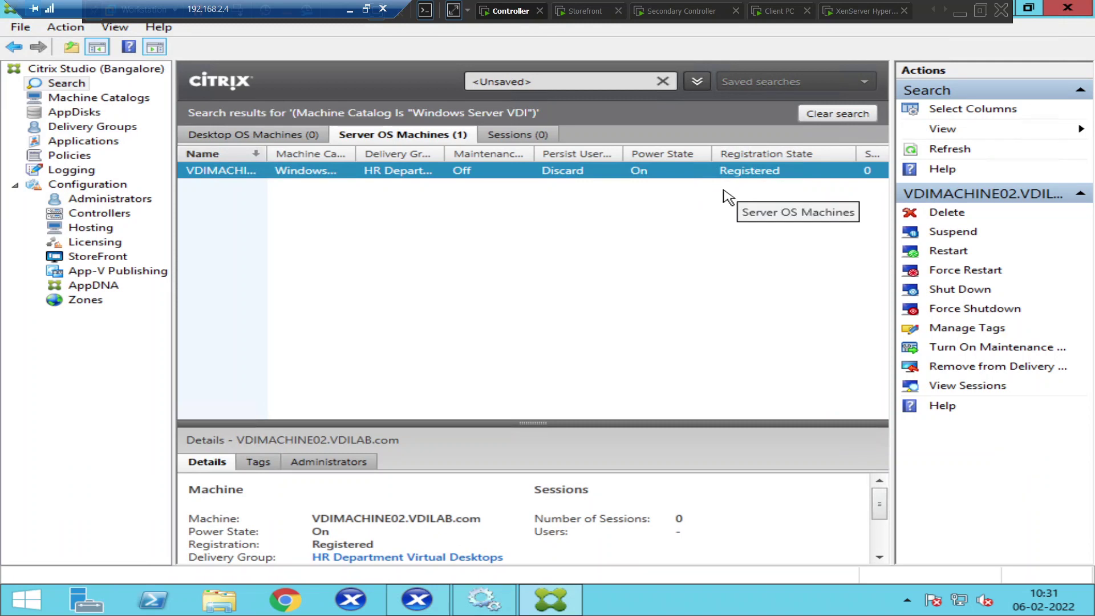
{"action": "left_click", "coordinate": [950, 155]}
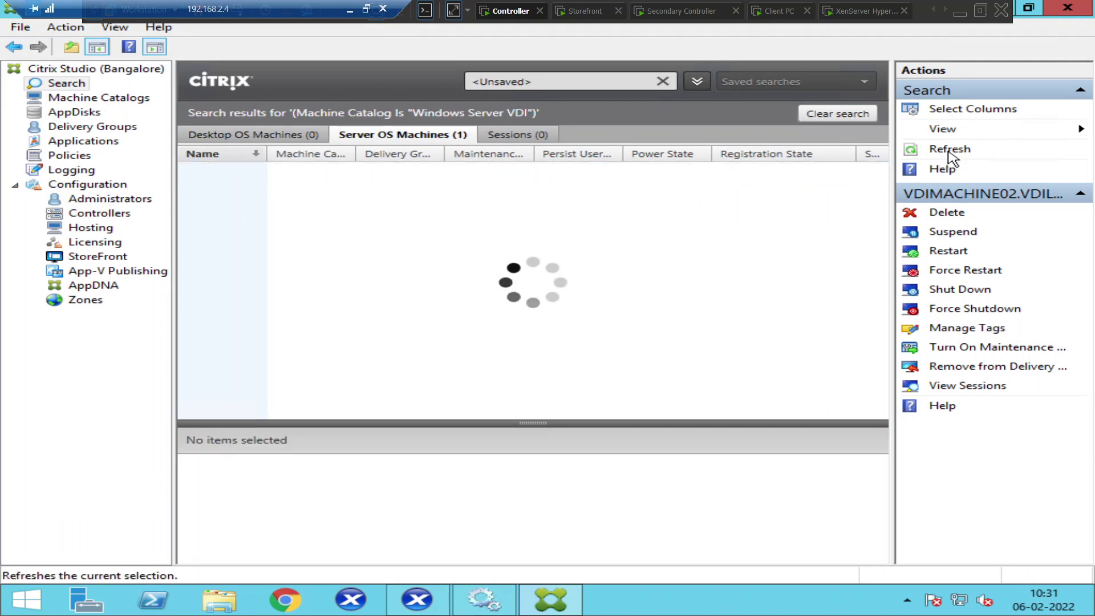
{"action": "left_click", "coordinate": [950, 153]}
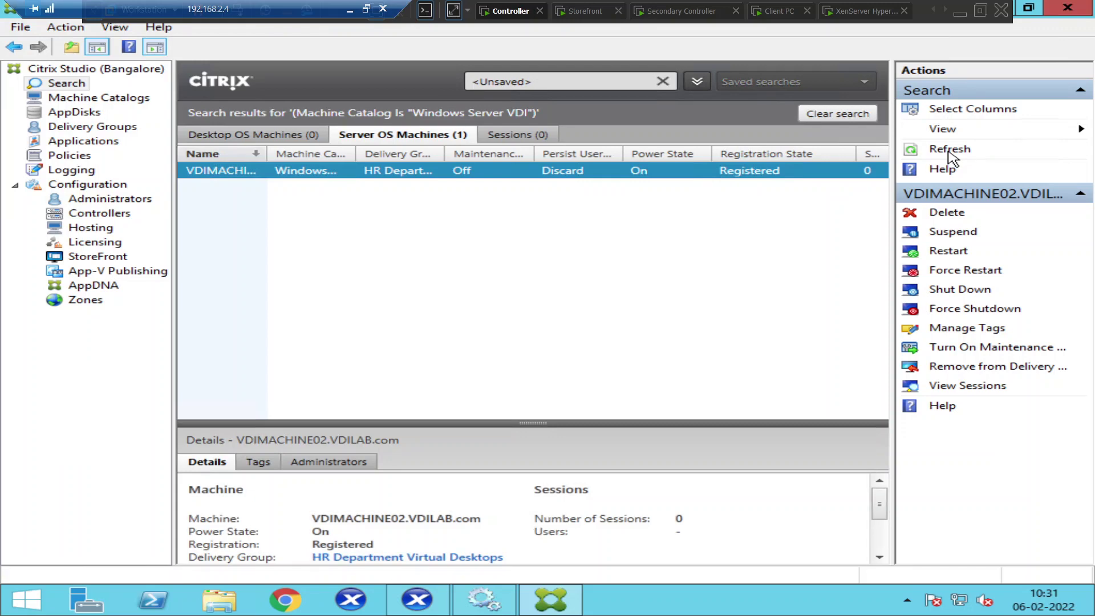
{"action": "left_click", "coordinate": [776, 12]}
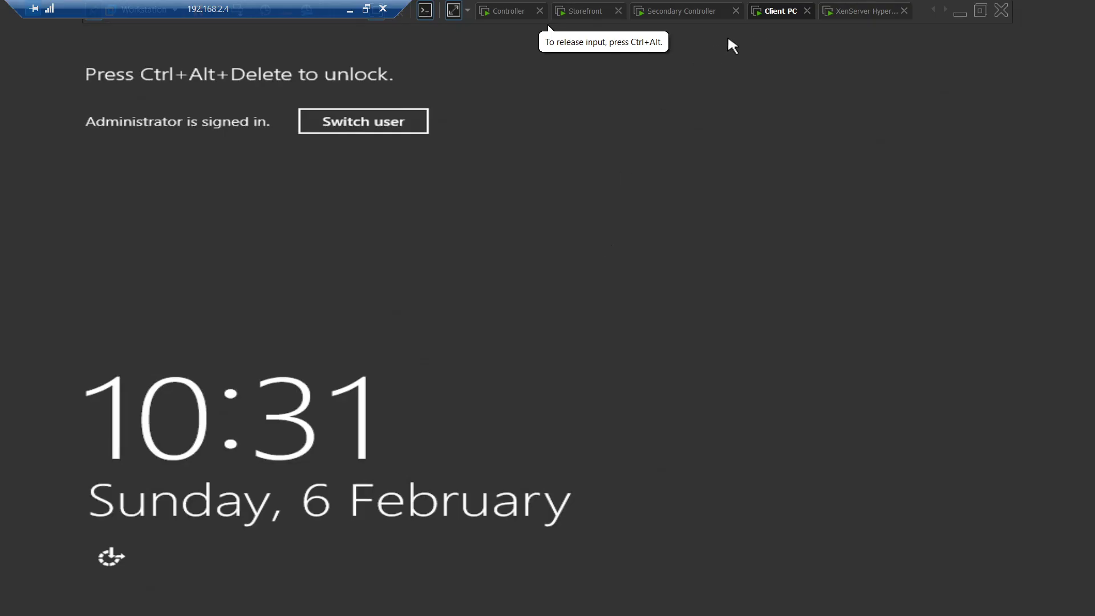
Unlock the Client PC session with Ctrl+Alt+Del and the account password
{"action": "right_click", "coordinate": [772, 12]}
{"action": "left_click", "coordinate": [817, 89]}
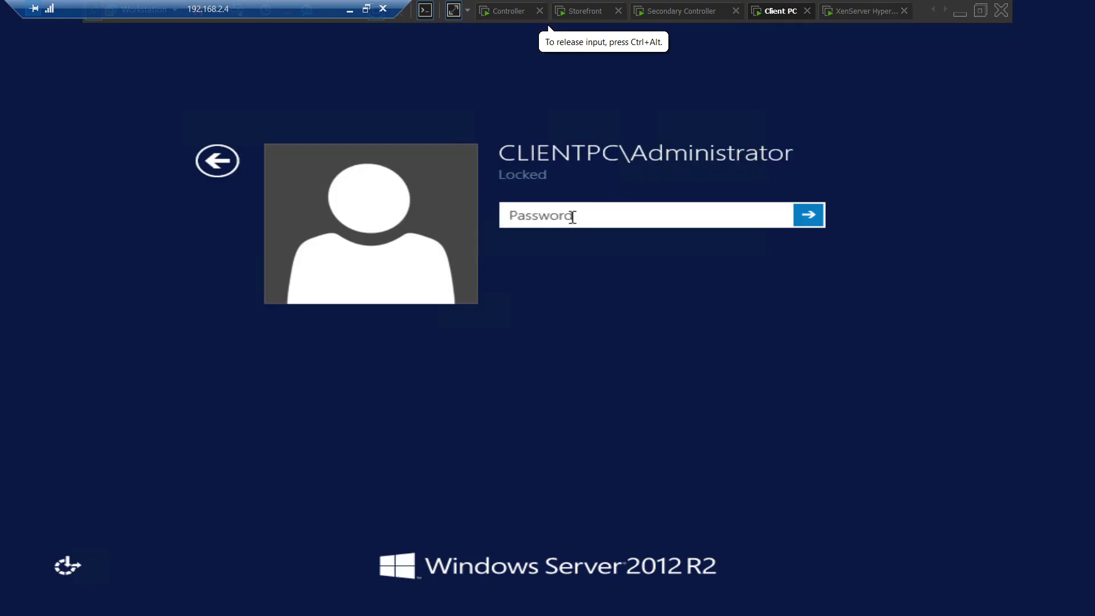
{"action": "type", "text": "Password123456"}
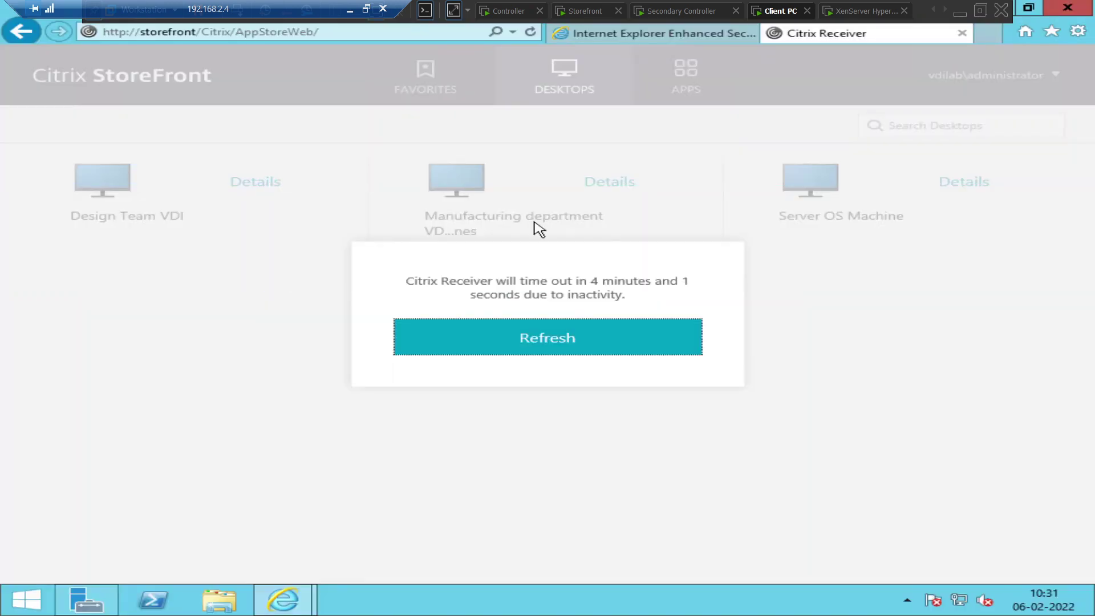
Dismiss the timeout warning, launch the Server OS Machine desktop, and minimize the Client PC session
{"action": "left_click", "coordinate": [536, 339]}
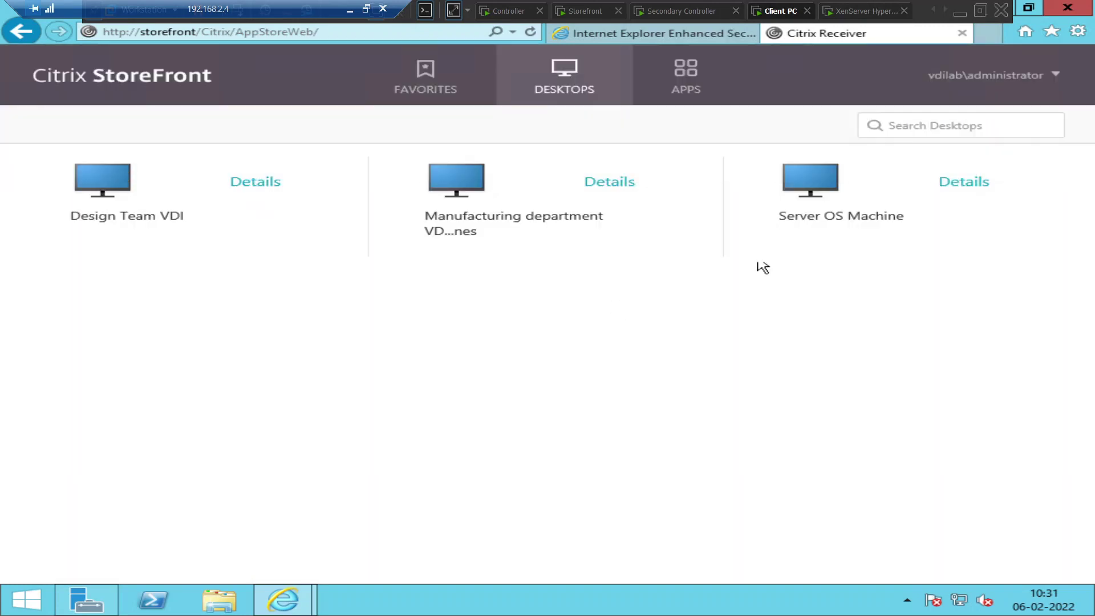
{"action": "left_click", "coordinate": [825, 197]}
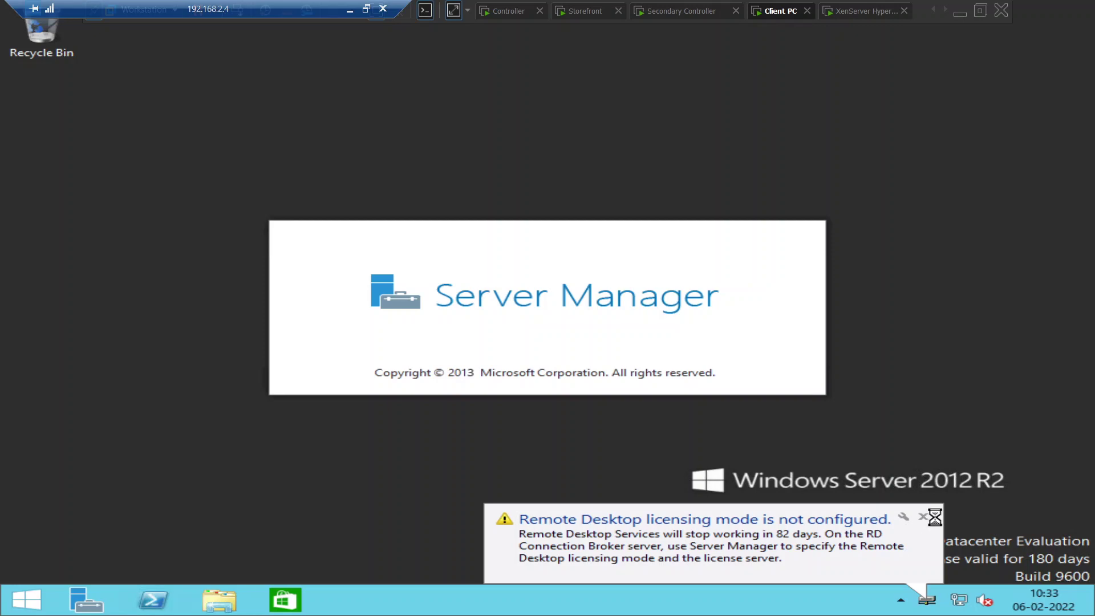
{"action": "left_click", "coordinate": [350, 10]}
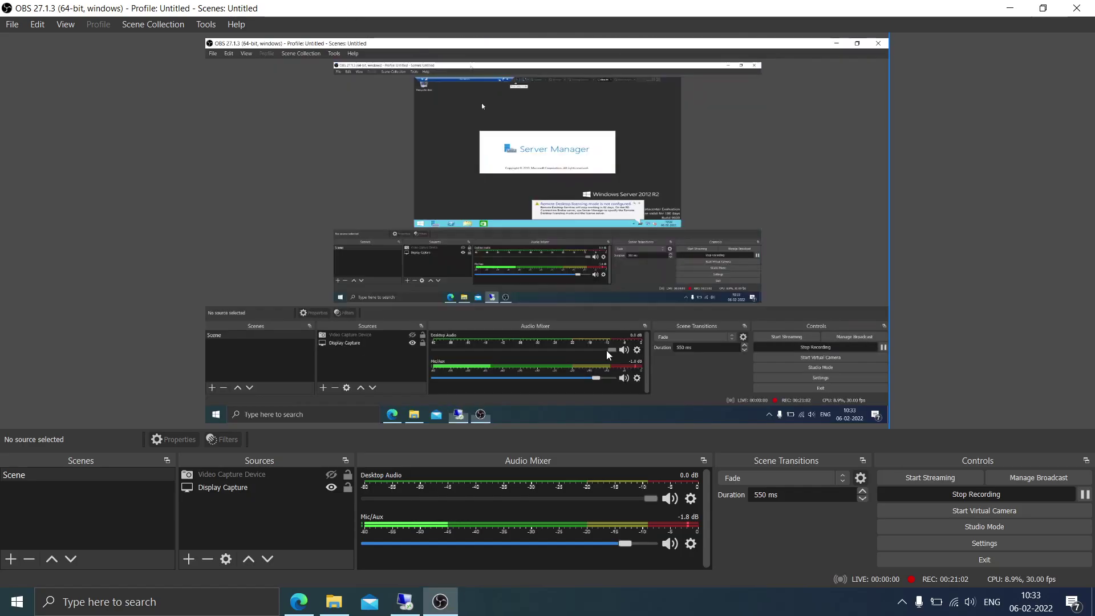